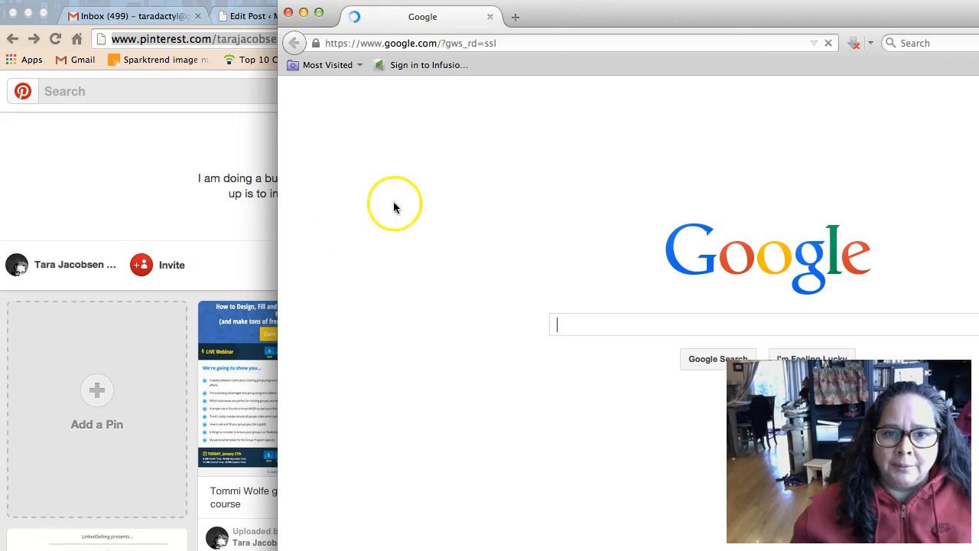
# Step: Sign in to the Infusionsoft account dashboard in the second browser and move its window aside to reveal Pinterest
pyautogui.click(411, 64)
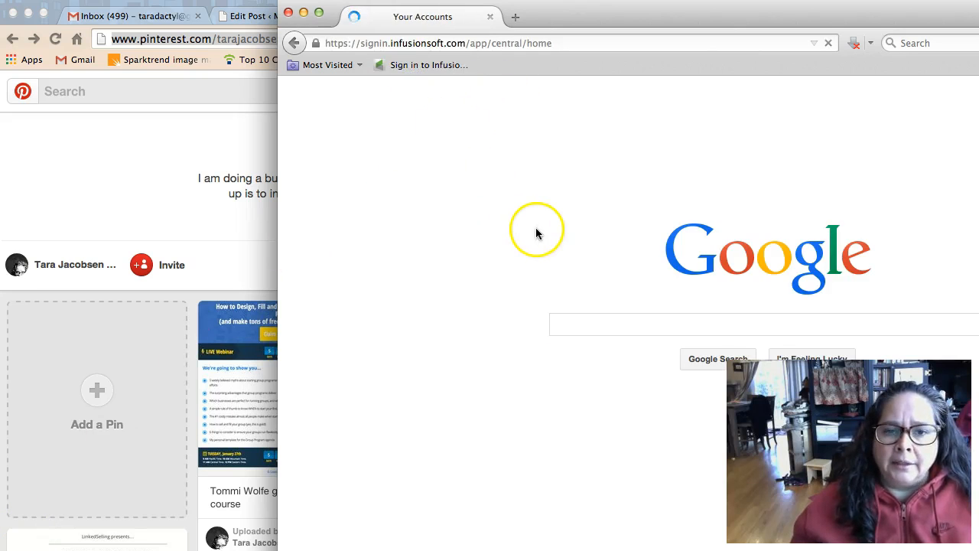
pyautogui.moveTo(568, 11); pyautogui.dragTo(289, 10)
pyautogui.click(241, 262)
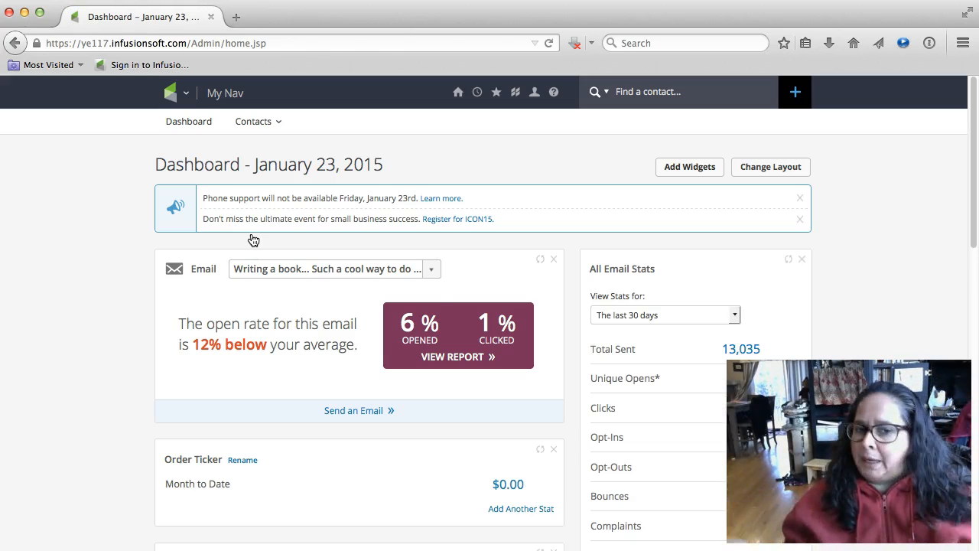
pyautogui.moveTo(350, 18); pyautogui.dragTo(971, 546)
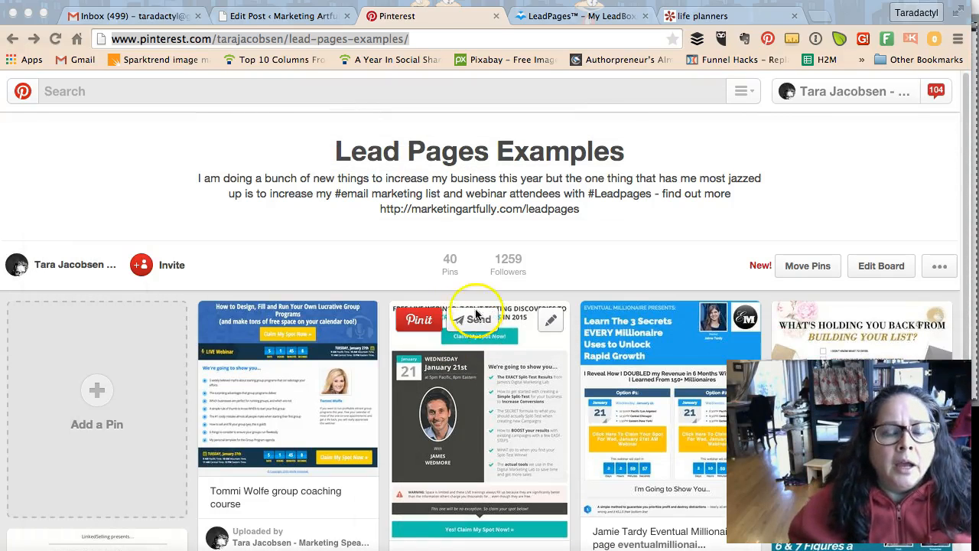
# Step: Examine the enlarged group coaching course pin on the Lead Pages Examples board and close it
pyautogui.click(343, 240)
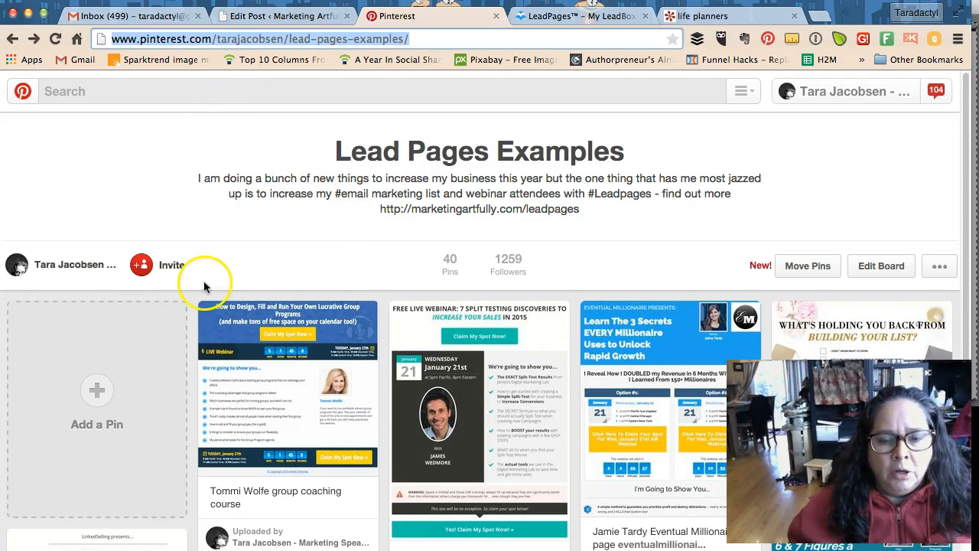
pyautogui.scroll(-3, 401, 405)
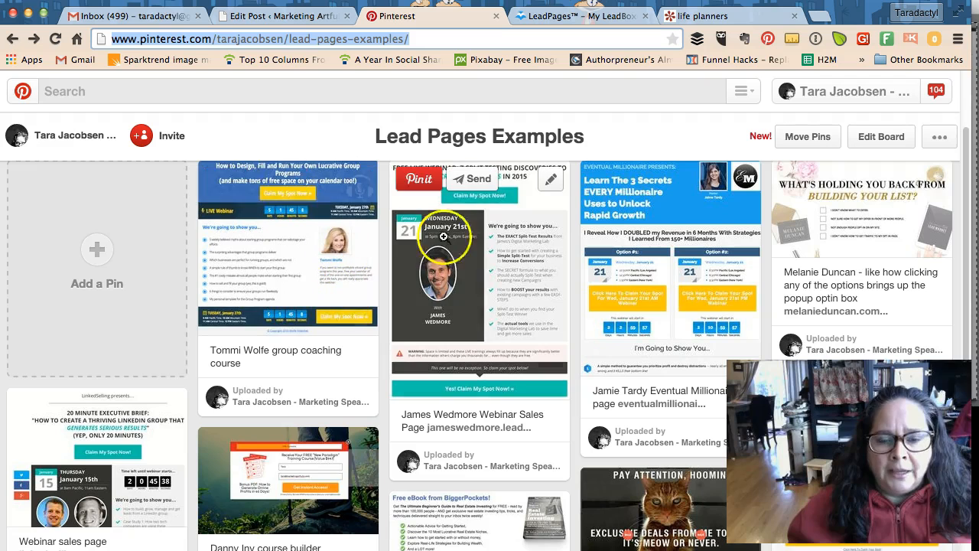
pyautogui.click(276, 212)
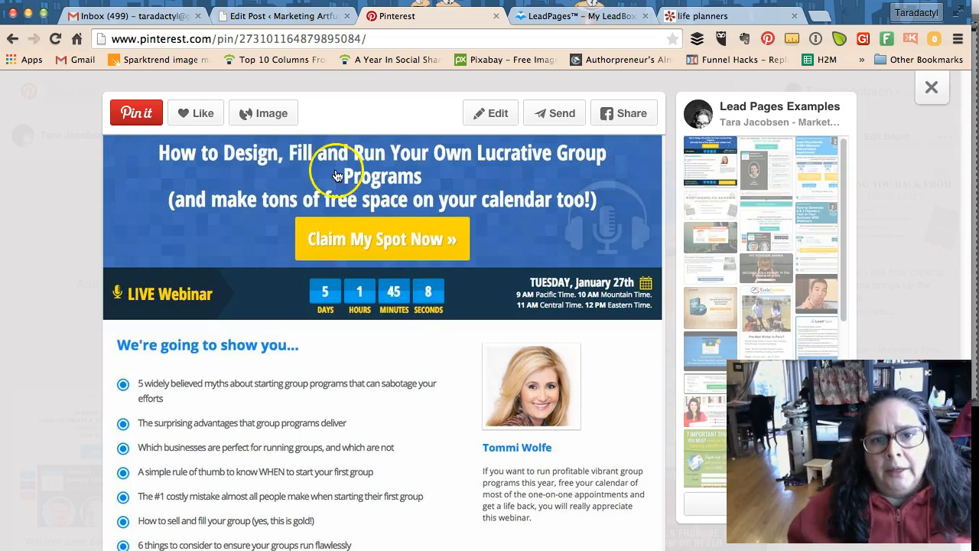
pyautogui.click(929, 86)
# Step: Examine the enlarged cute popup pin from meowingtons.com and close it
pyautogui.scroll(-5, 648, 260)
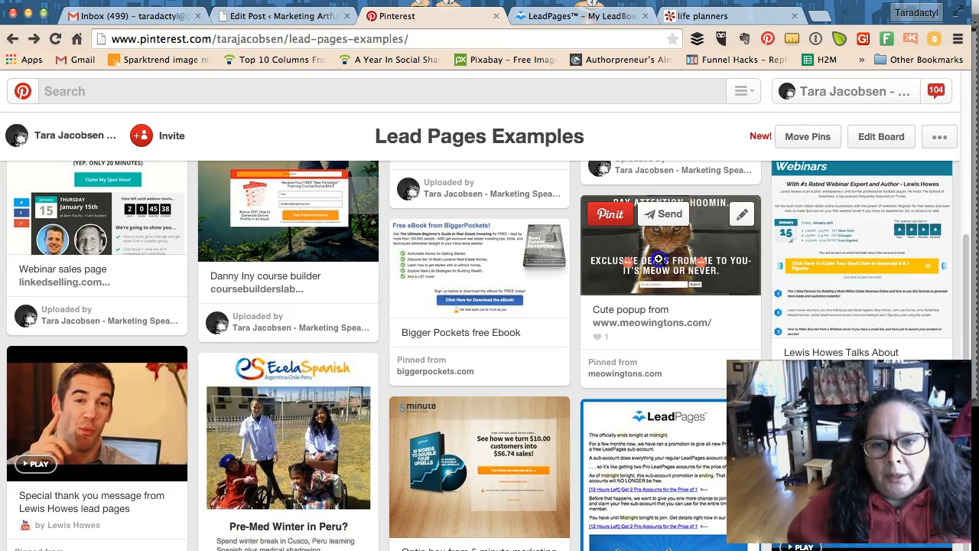
pyautogui.click(658, 259)
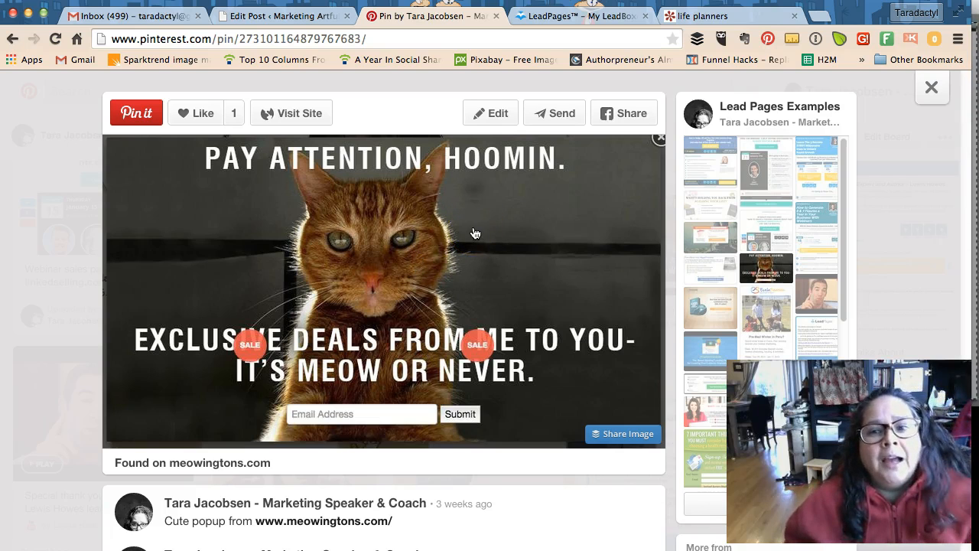
pyautogui.click(927, 92)
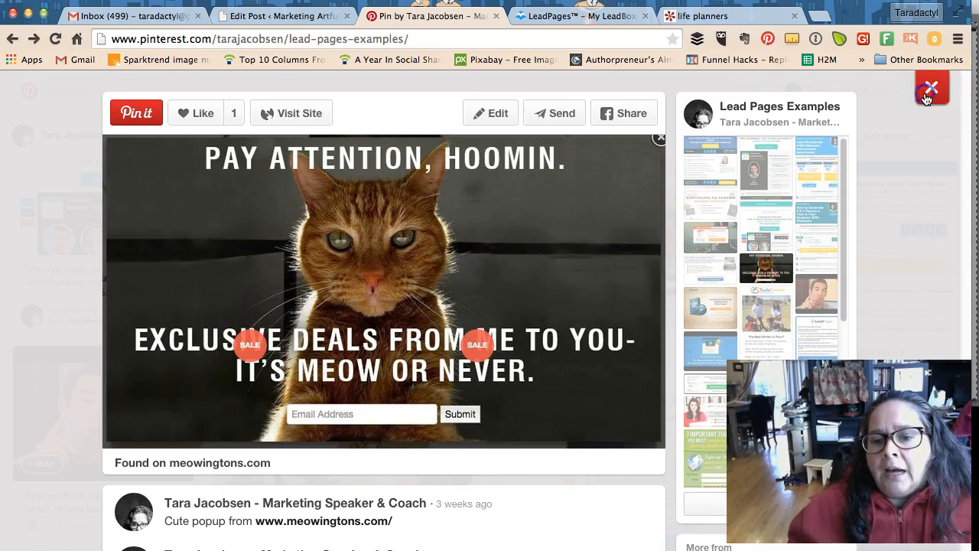
# Step: Browse the remaining opt-in box and landing page pins on the board and return to its beginning
pyautogui.scroll(-5, 692, 252)
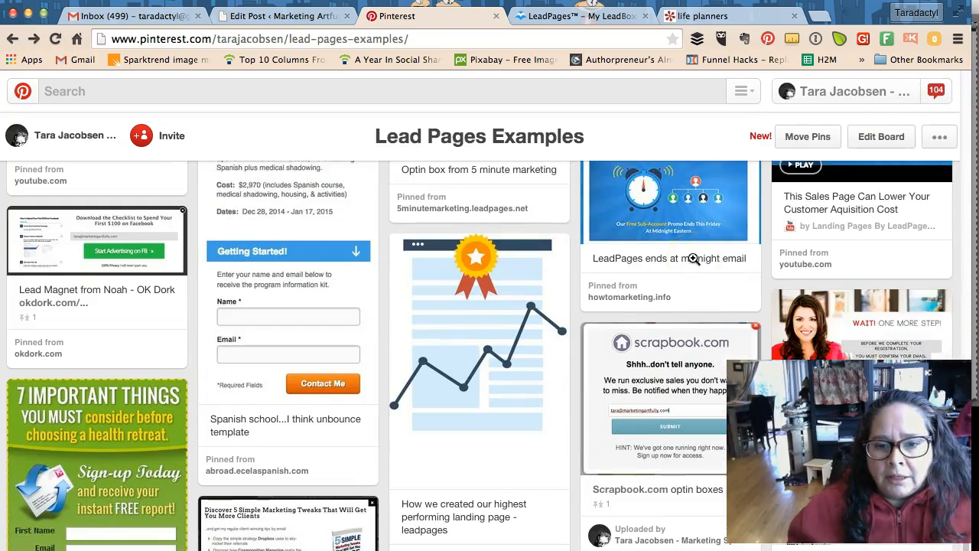
pyautogui.scroll(-2, 693, 259)
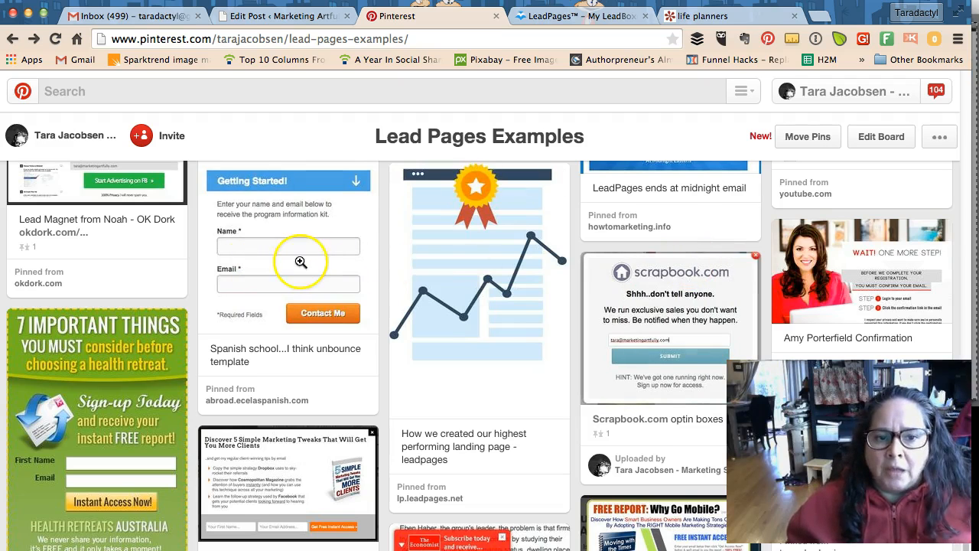
pyautogui.scroll(1, 294, 272)
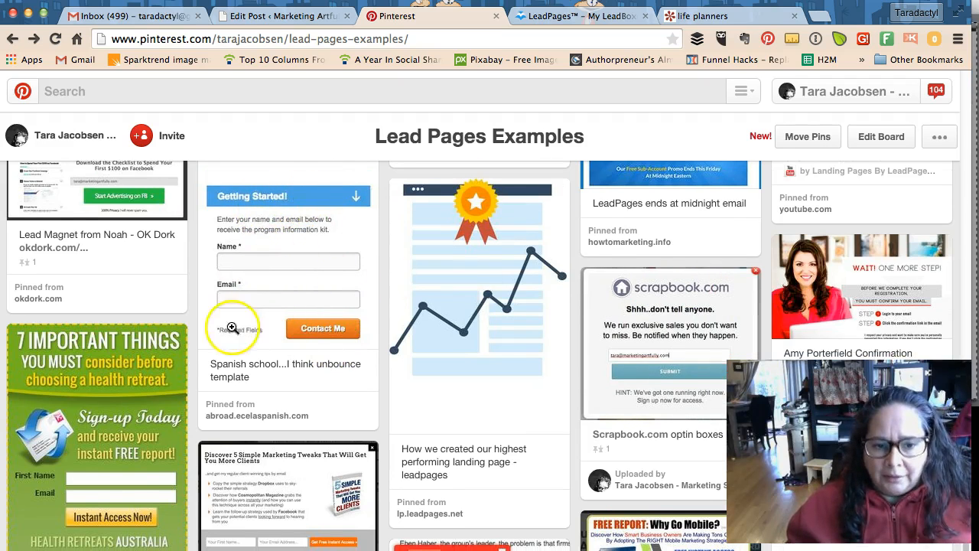
pyautogui.scroll(-3, 289, 333)
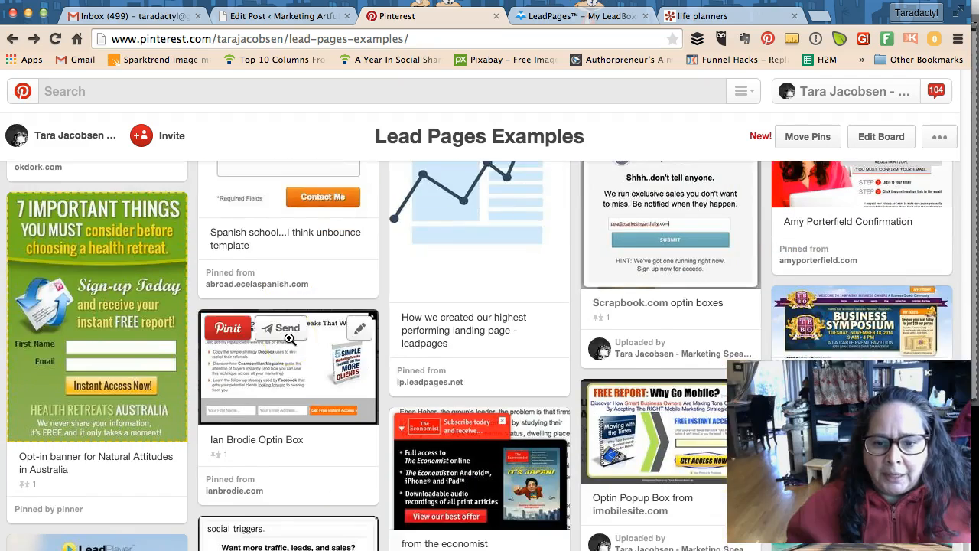
pyautogui.scroll(-5, 289, 339)
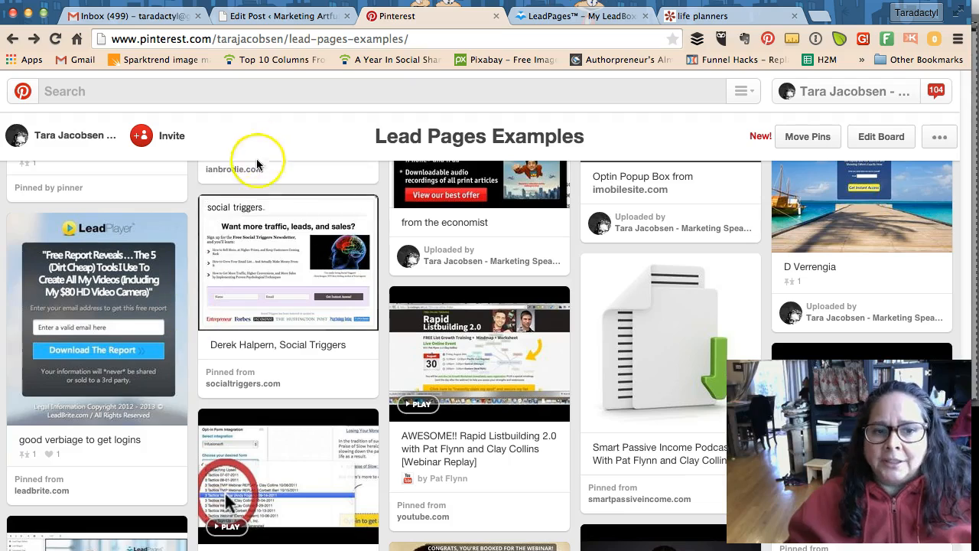
pyautogui.scroll(10, 229, 201)
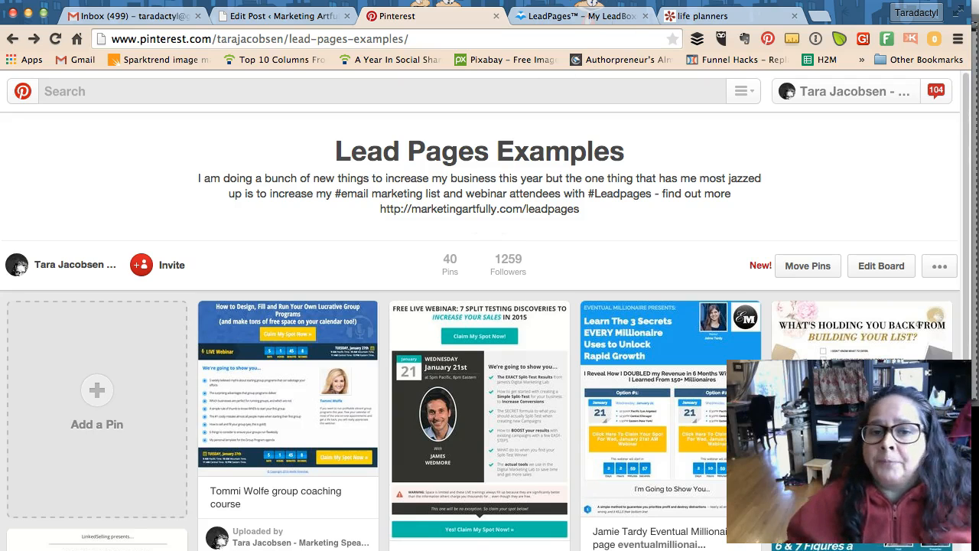
# Step: Switch to LeadPages, view the Pink Tools - Call Me Crazy variation of the LB - Resource Guide LeadBox, and close its editor
pyautogui.click(573, 17)
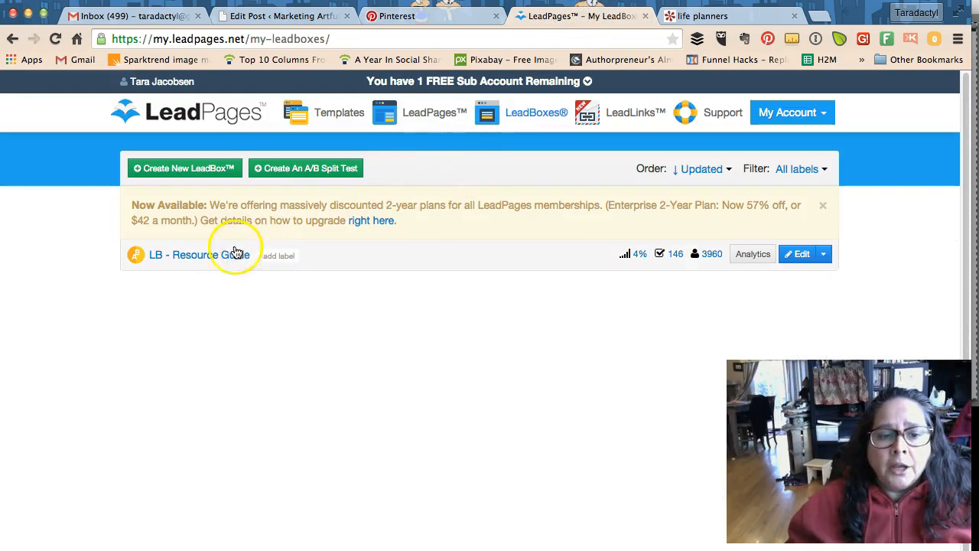
pyautogui.click(802, 254)
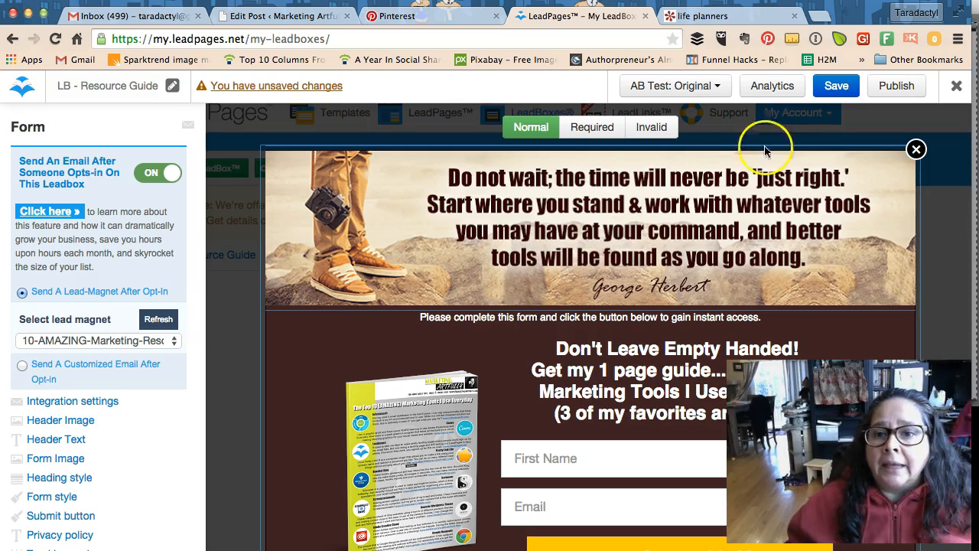
pyautogui.click(690, 87)
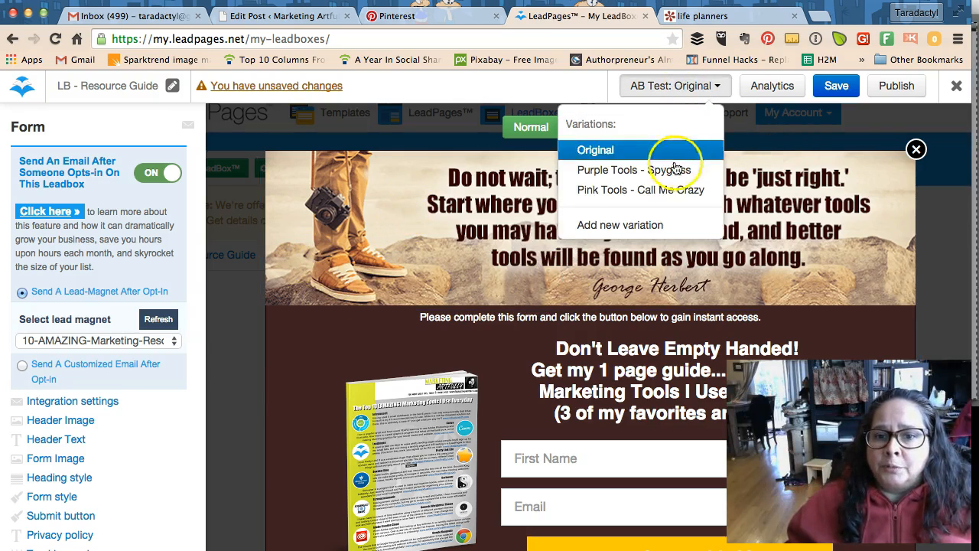
pyautogui.click(668, 191)
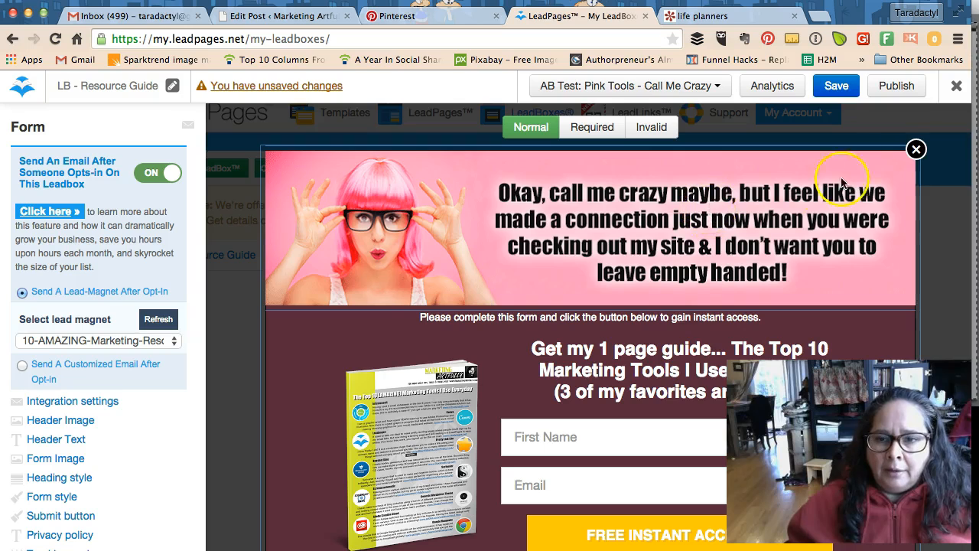
pyautogui.click(916, 149)
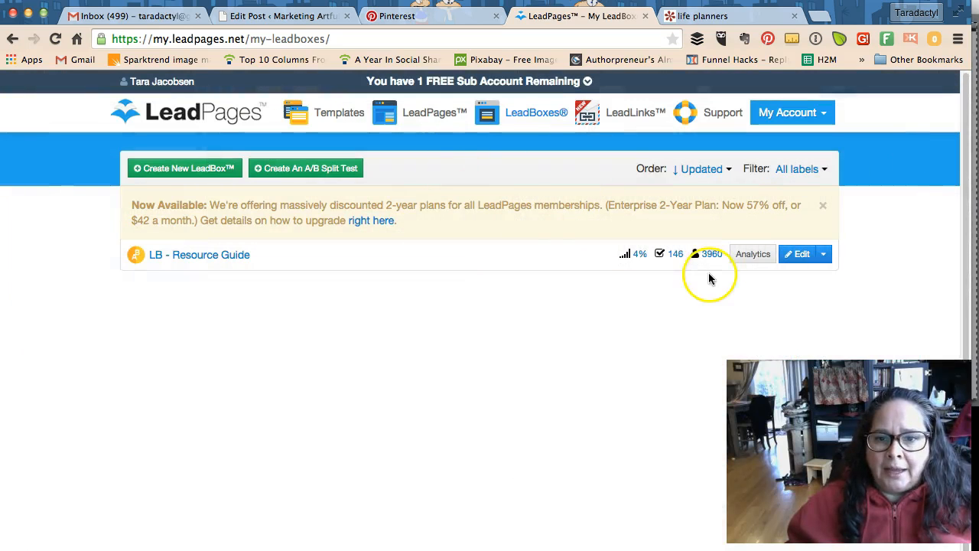
# Step: Review the split test analytics of LB - Resource Guide and view its Purple Tools - Spyglass variation
pyautogui.click(749, 254)
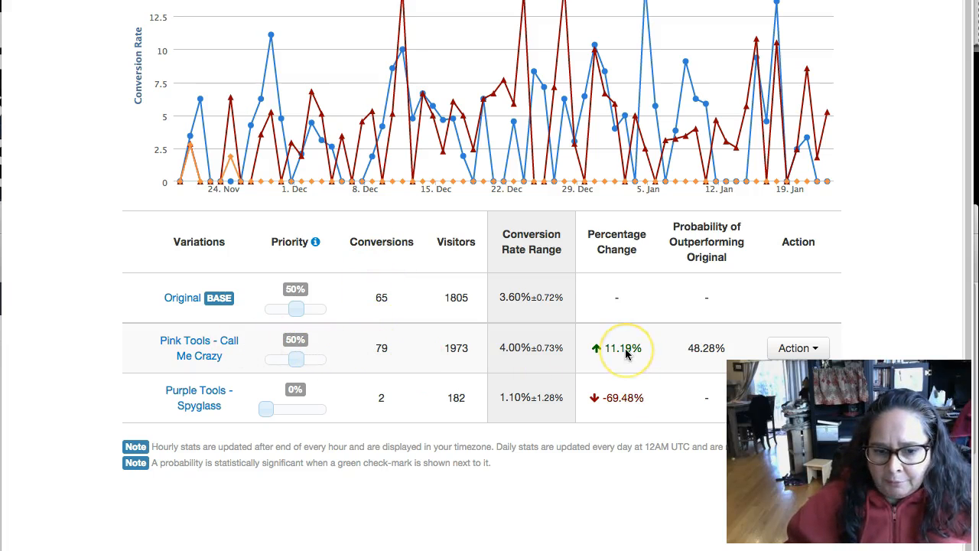
pyautogui.click(187, 397)
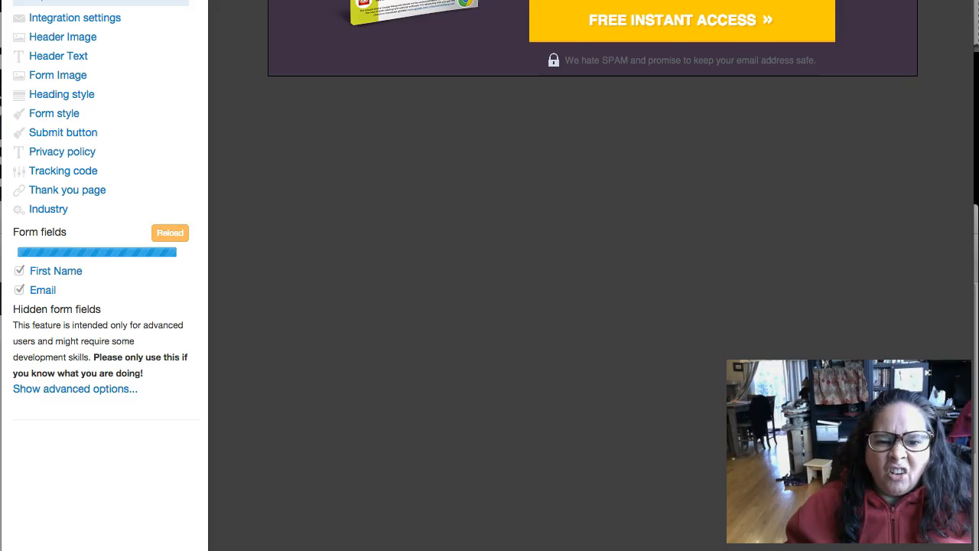
pyautogui.scroll(3, 464, 15)
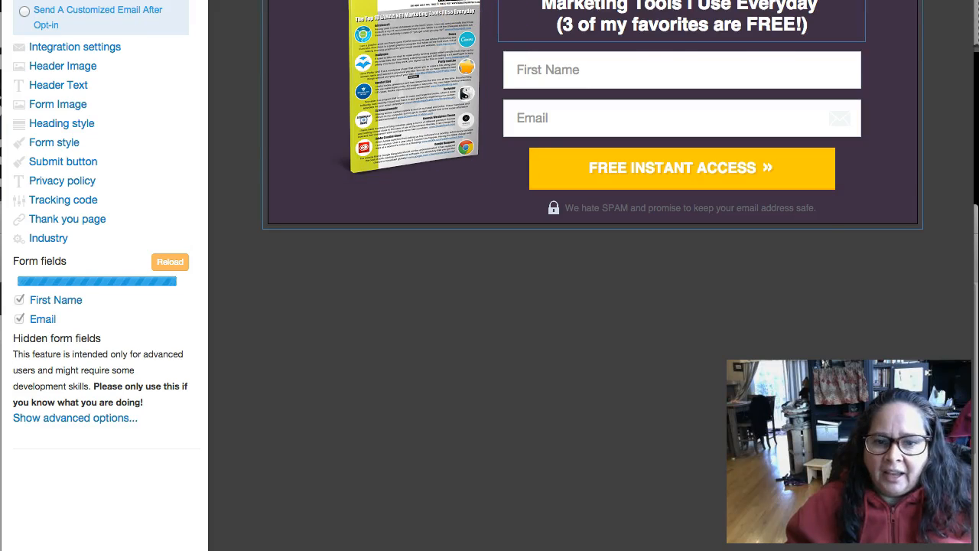
pyautogui.scroll(1, 566, 7)
pyautogui.click(566, 5)
pyautogui.scroll(5, 490, 275)
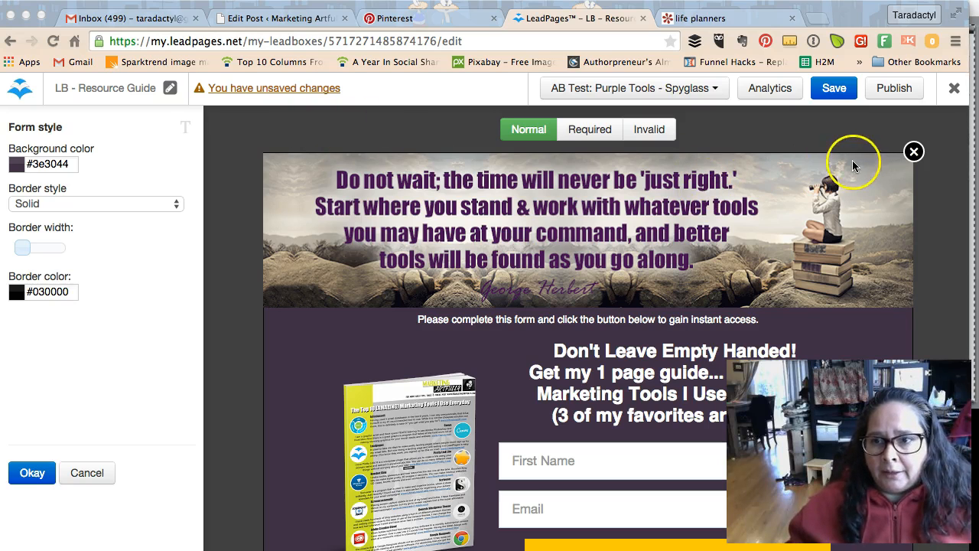
pyautogui.click(974, 268)
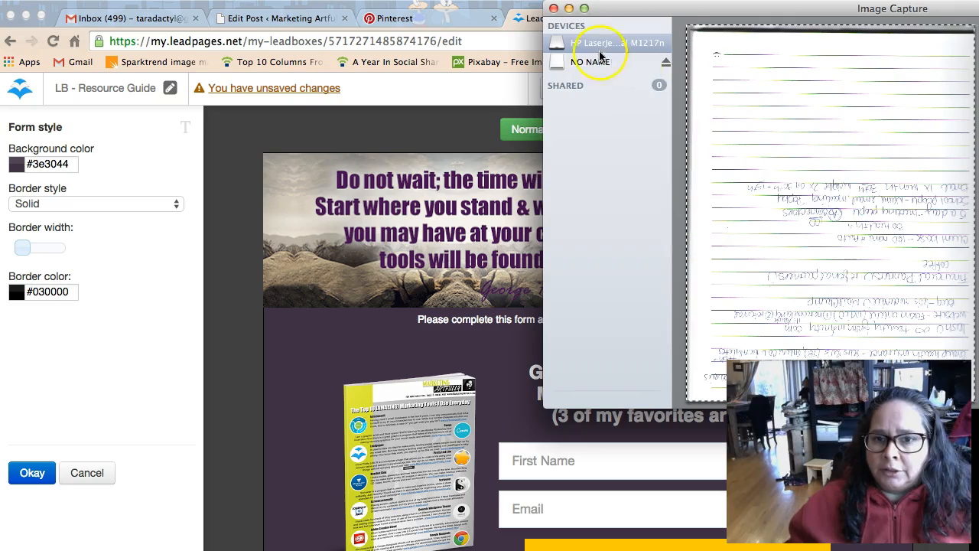
pyautogui.click(553, 9)
pyautogui.click(941, 297)
pyautogui.click(891, 307)
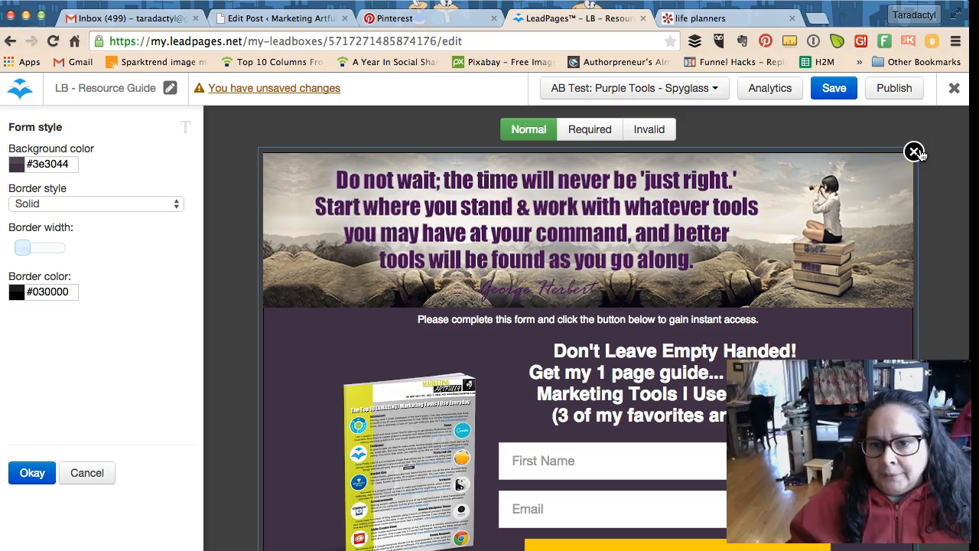
# Step: Cancel the form style editing and close the Purple Tools - Spyglass editor to return to the LeadBoxes list
pyautogui.click(957, 90)
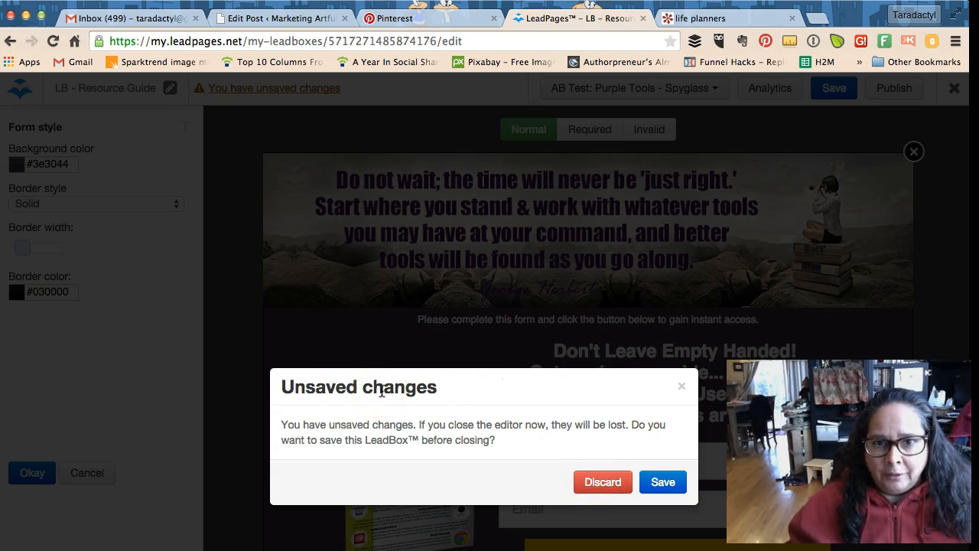
pyautogui.click(591, 484)
pyautogui.click(680, 388)
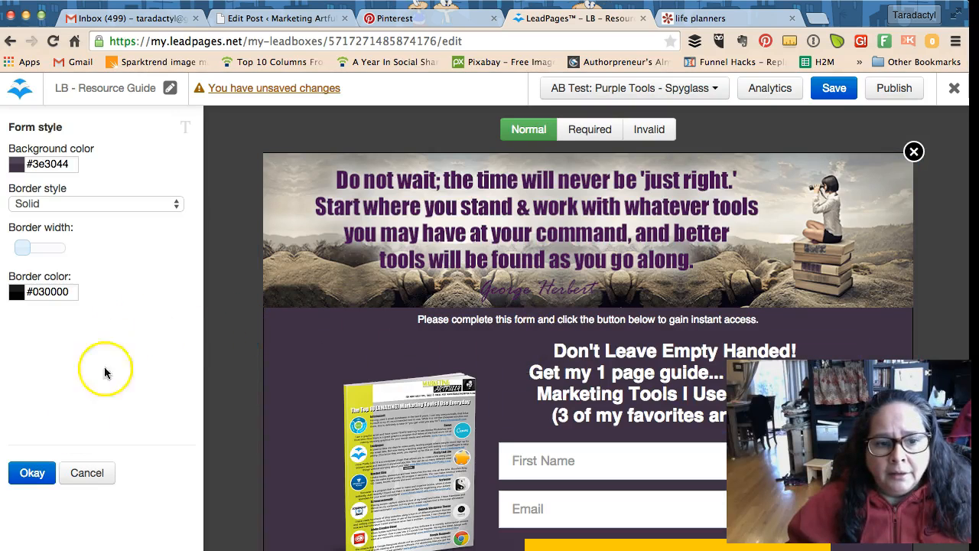
pyautogui.click(74, 474)
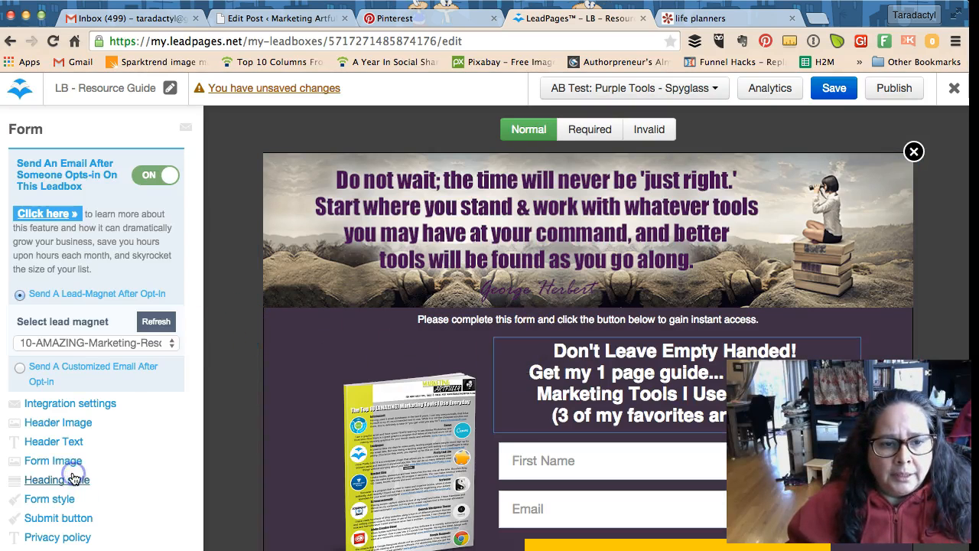
pyautogui.click(953, 89)
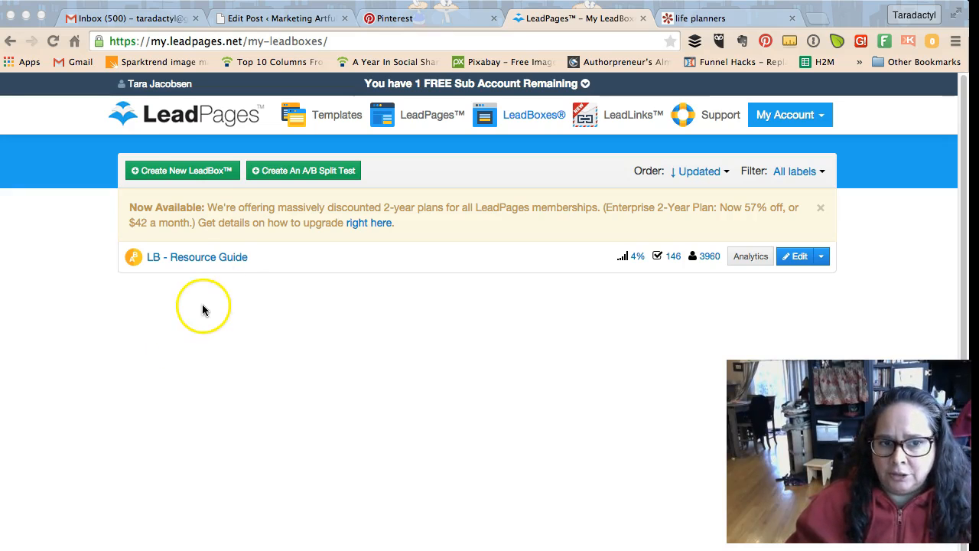
# Step: Create a new LeadBox and bring up its integration settings
pyautogui.click(196, 169)
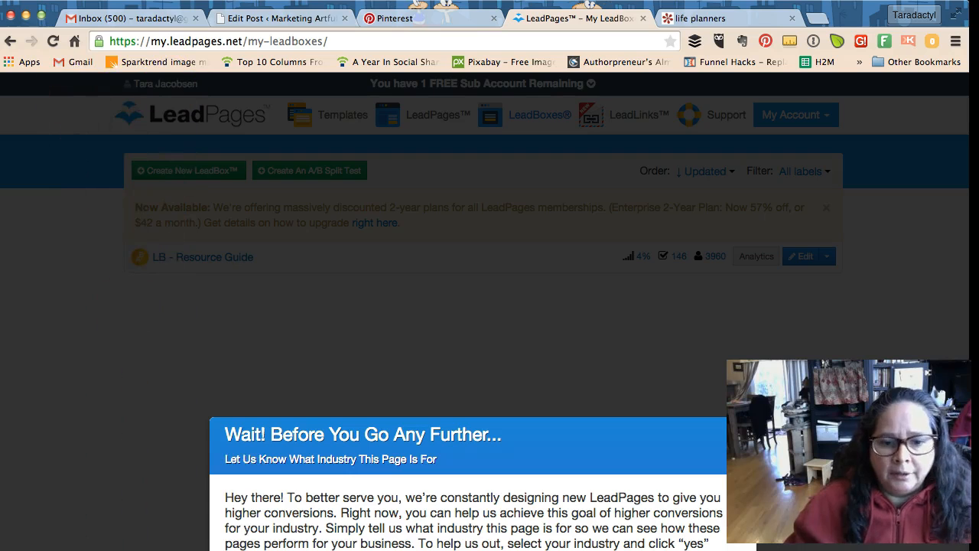
pyautogui.press('super+r')
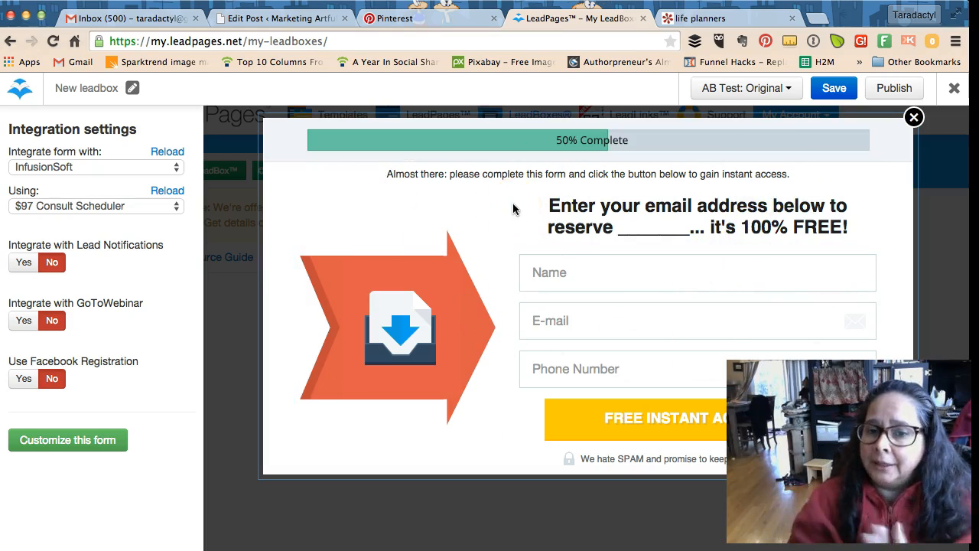
pyautogui.click(613, 159)
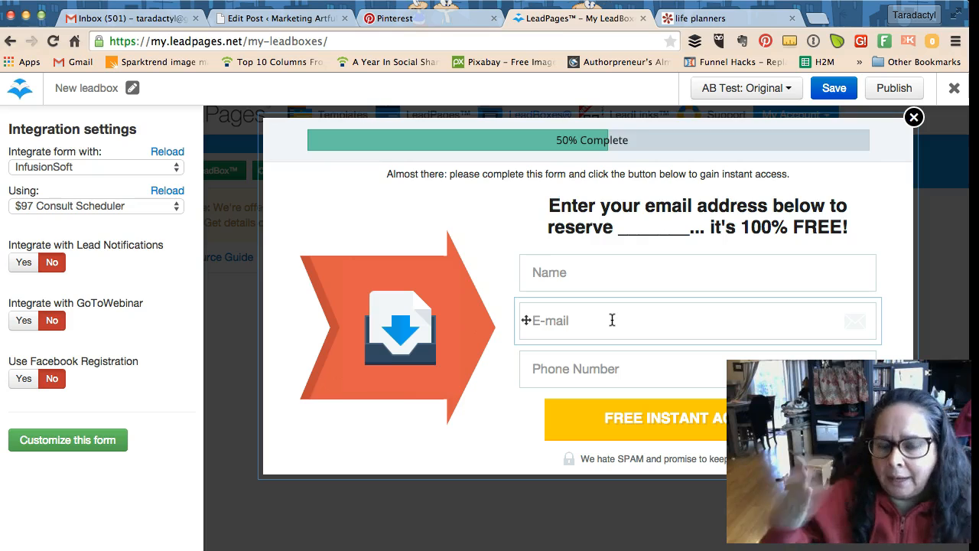
pyautogui.click(799, 348)
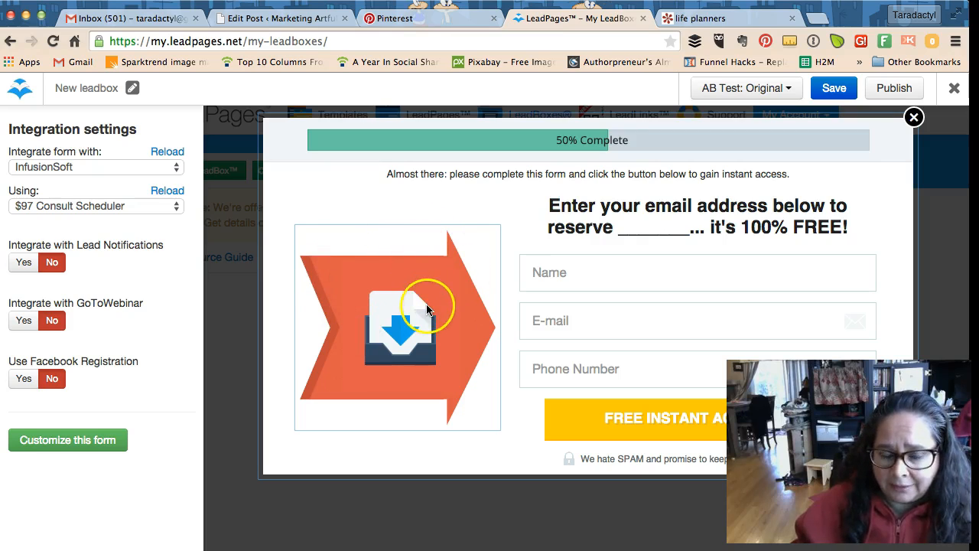
pyautogui.click(754, 314)
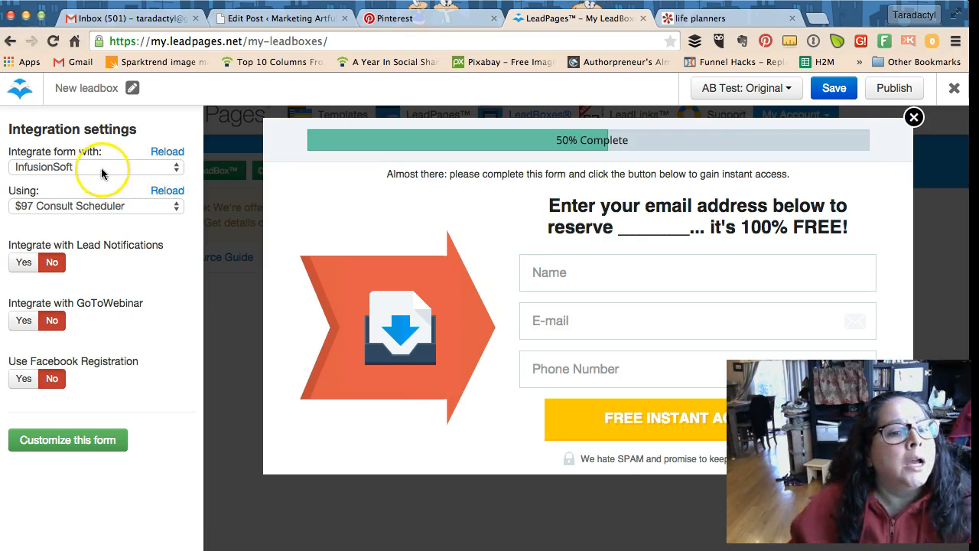
# Step: Connect the LeadBox to the InfusionSoft form beginning "Erin Condren Crazy Followup" and proceed to customizing the form
pyautogui.click(98, 205)
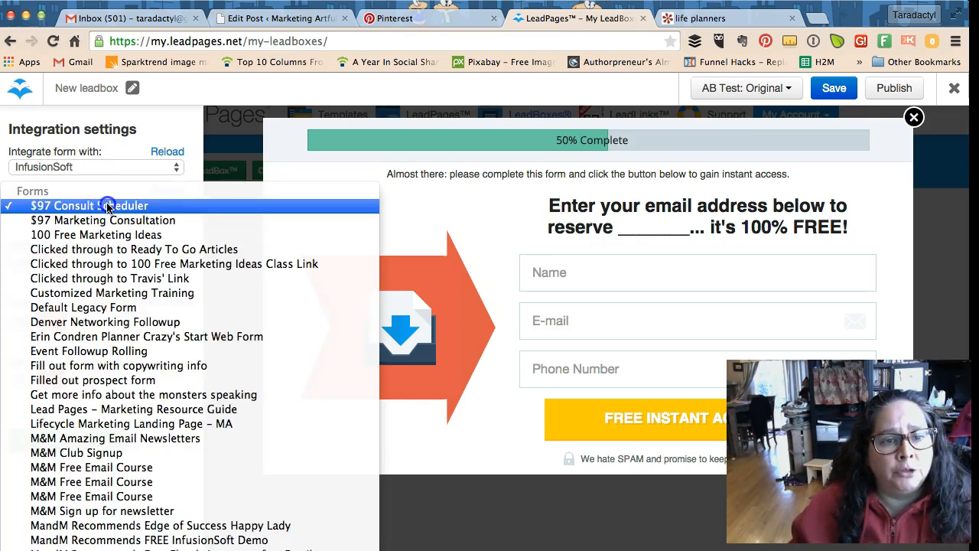
pyautogui.scroll(-10, 108, 527)
pyautogui.click(107, 524)
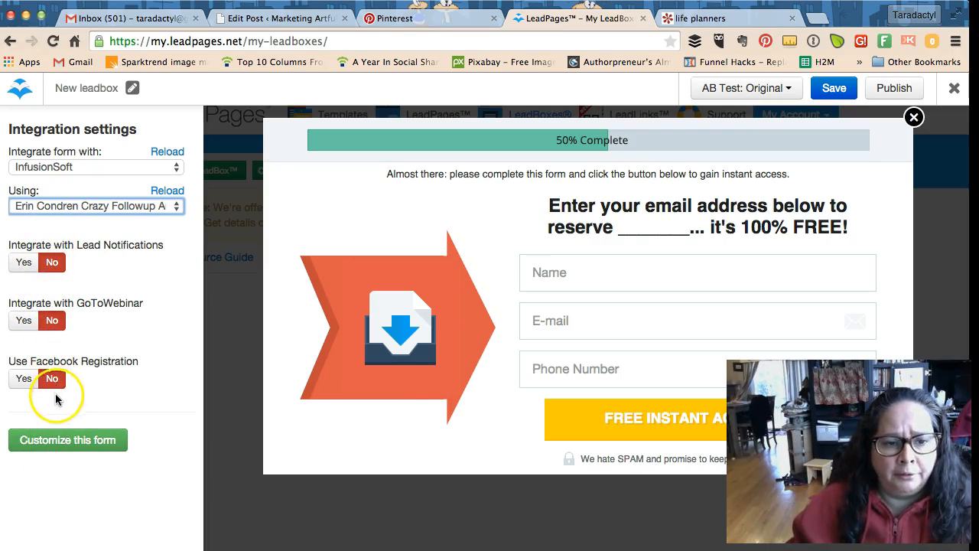
pyautogui.click(64, 442)
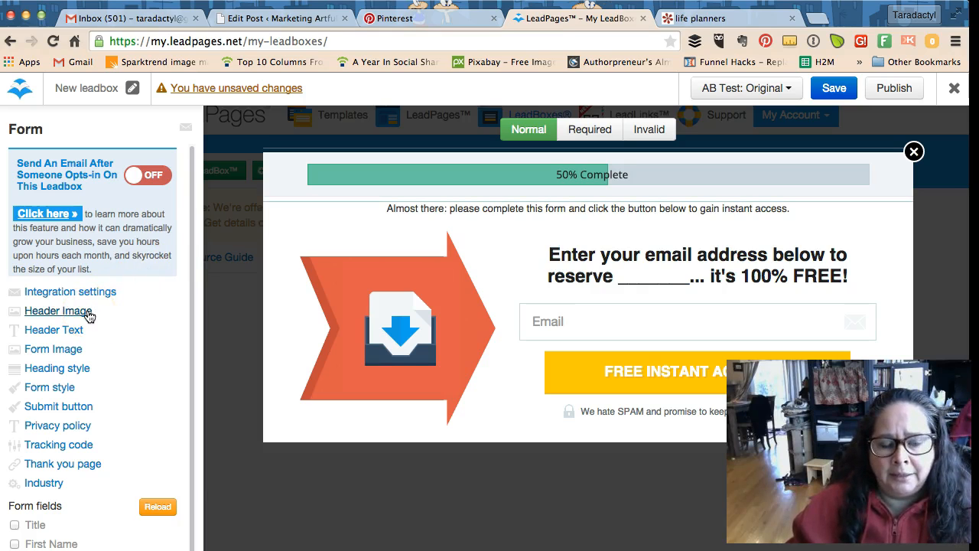
# Step: Upload smaller-erin.png from the Delete Me folder on the Desktop as the LeadBox header image and check the recommended maximum dimensions
pyautogui.click(58, 310)
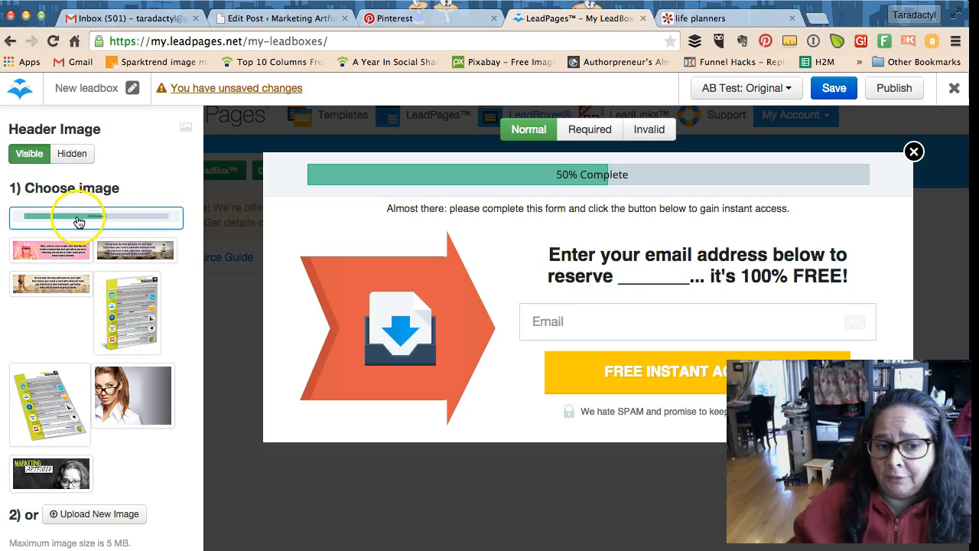
pyautogui.click(97, 515)
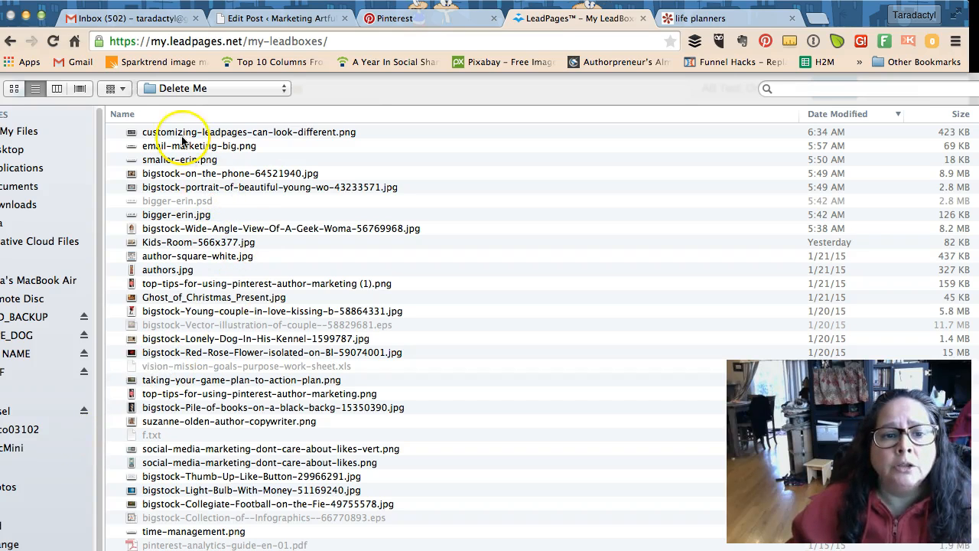
pyautogui.click(23, 149)
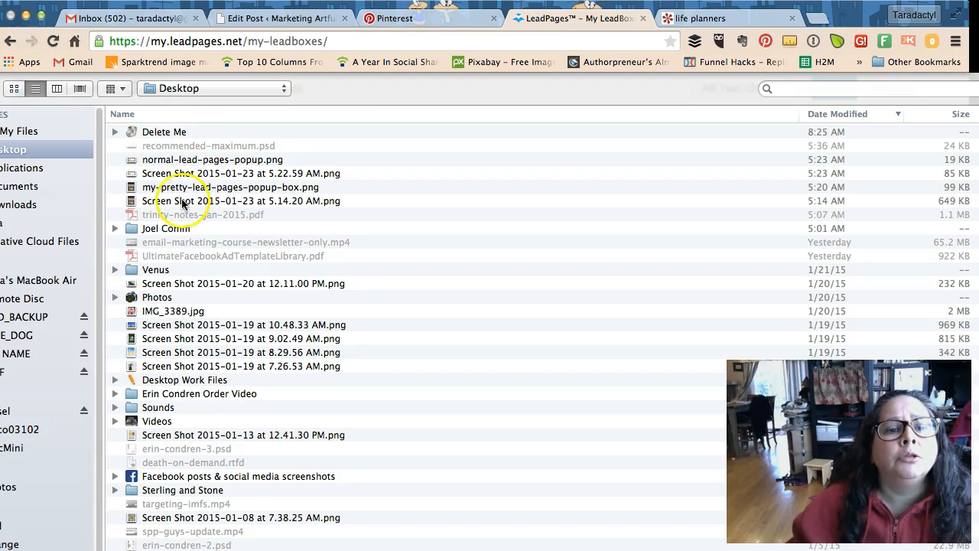
pyautogui.doubleClick(153, 132)
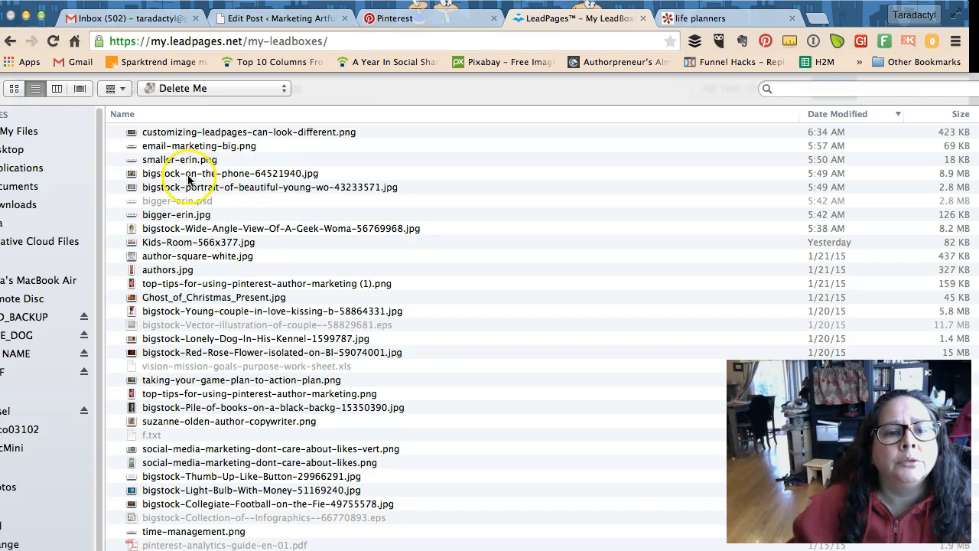
pyautogui.doubleClick(188, 159)
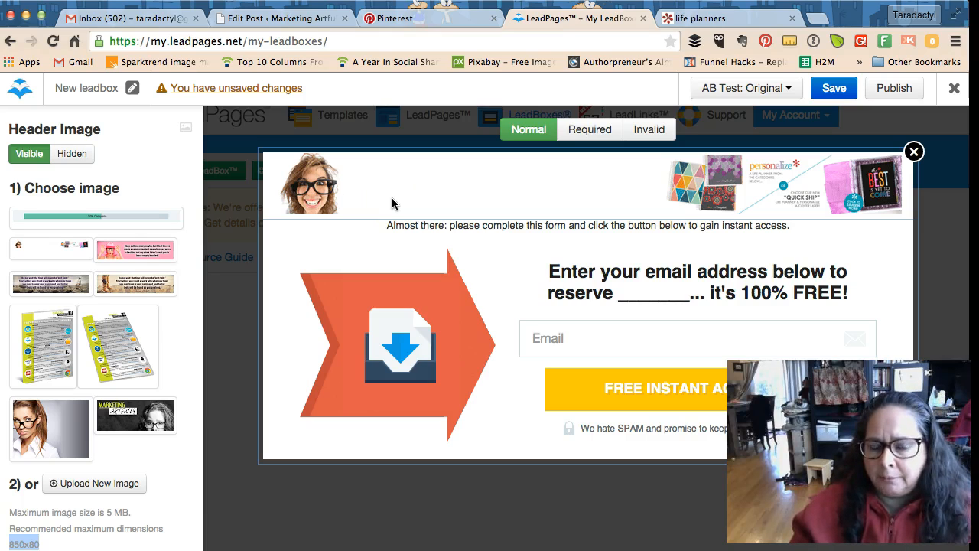
pyautogui.click(24, 542)
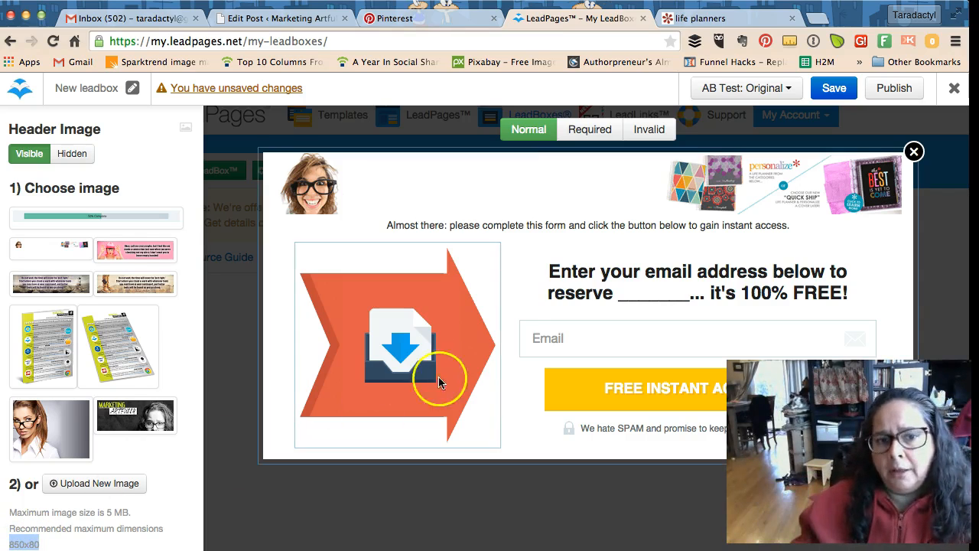
pyautogui.click(510, 187)
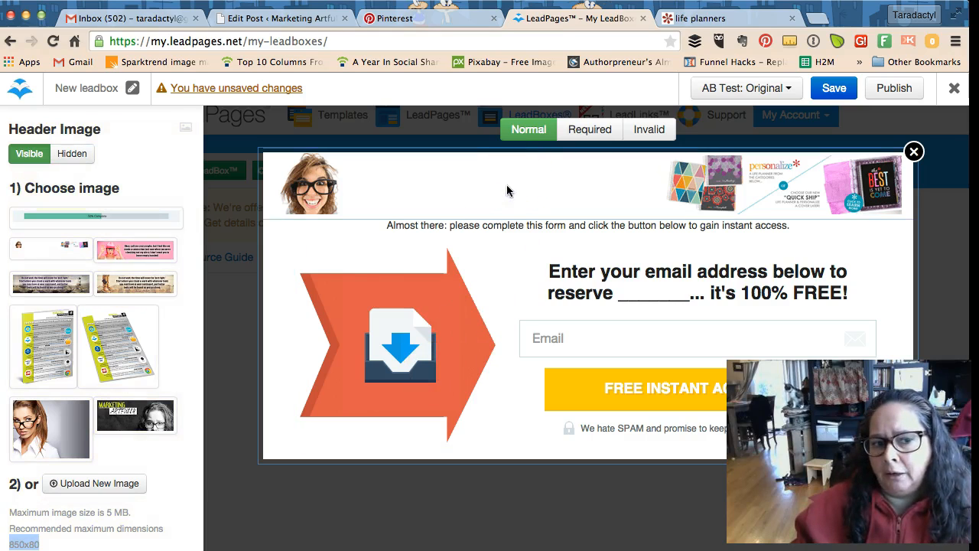
# Step: Upload bigger-erin.jpg as the header image and compare it with the default progress bar header
pyautogui.click(94, 489)
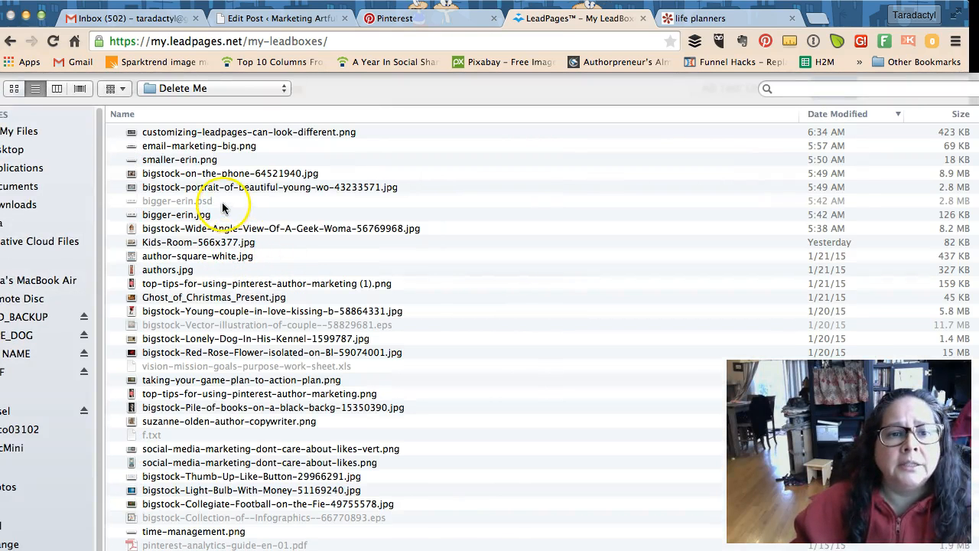
pyautogui.doubleClick(163, 214)
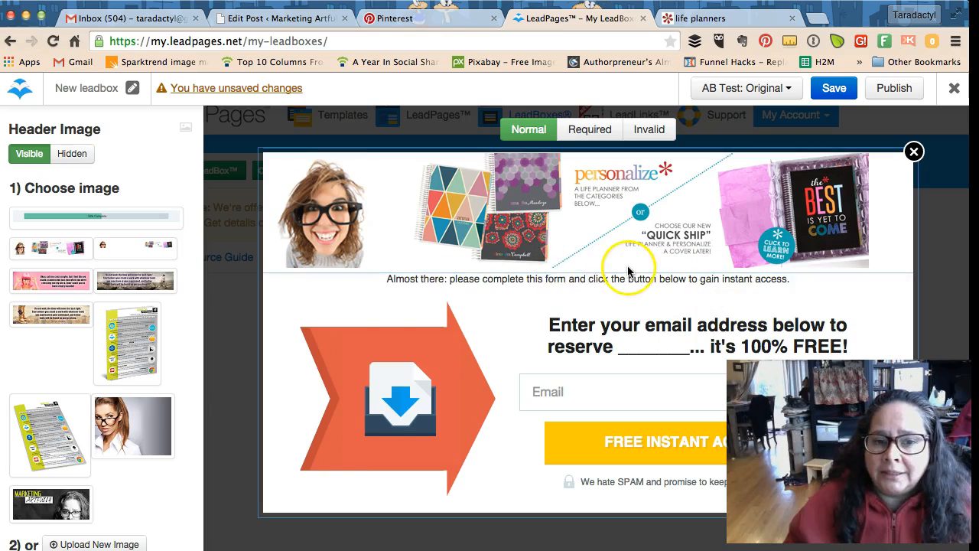
pyautogui.click(131, 218)
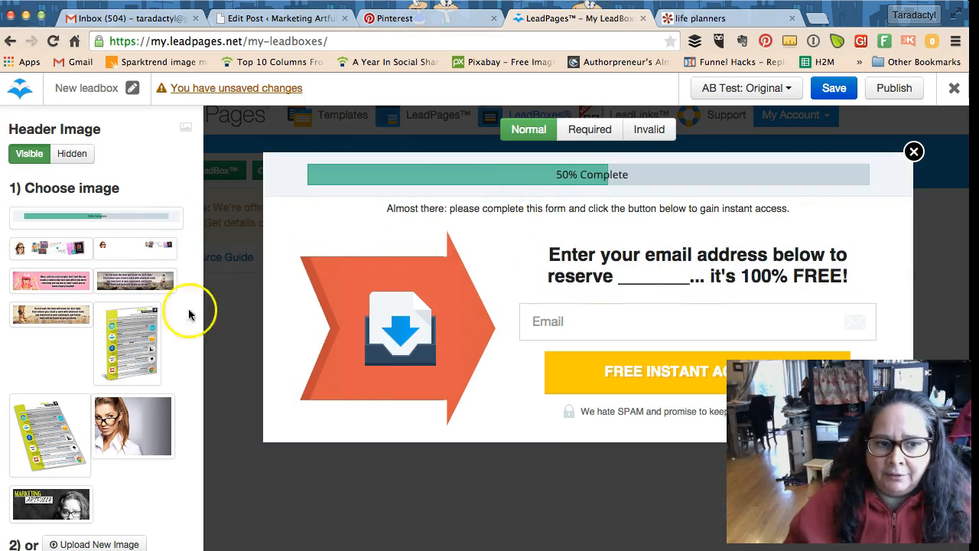
pyautogui.click(65, 247)
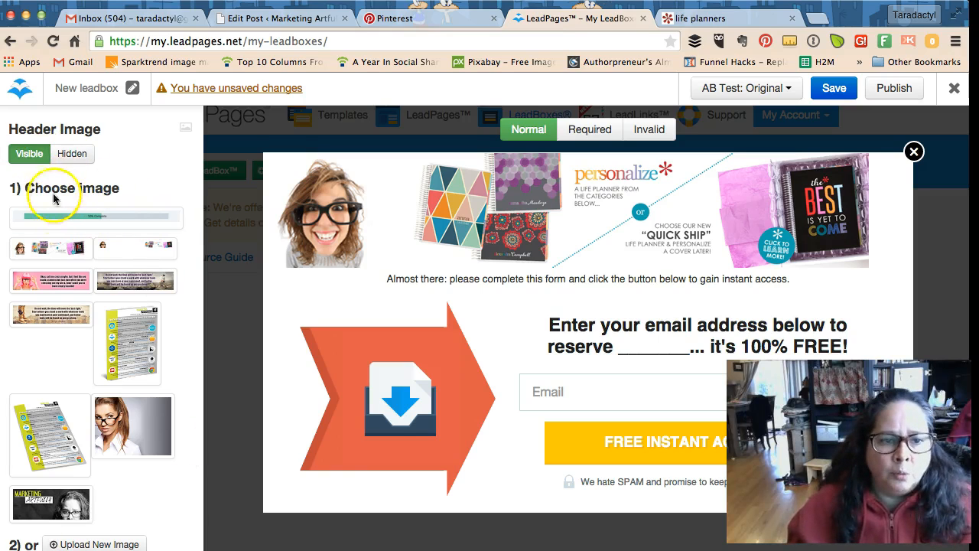
# Step: Upload email-marketing-big.png from the Delete Me folder as the LeadBox header image
pyautogui.click(86, 544)
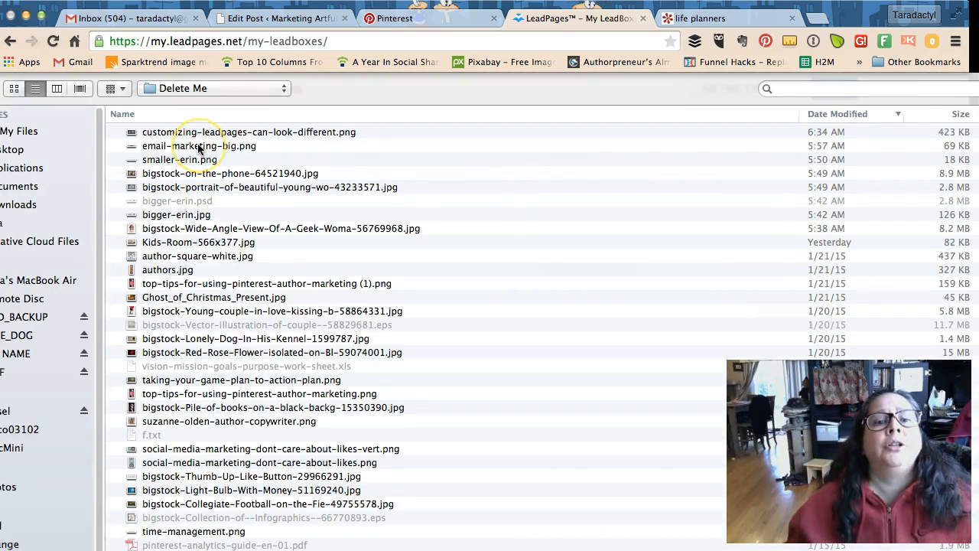
pyautogui.doubleClick(197, 146)
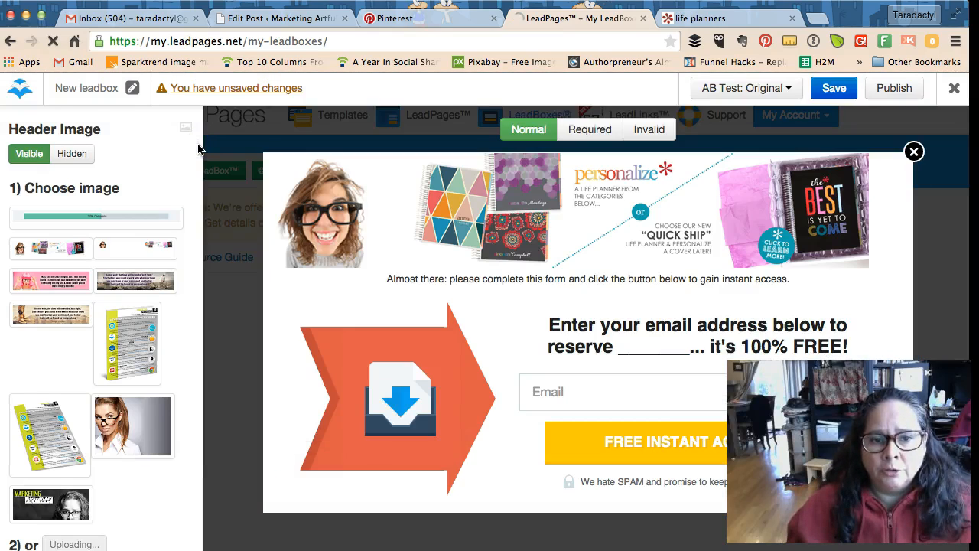
pyautogui.click(516, 247)
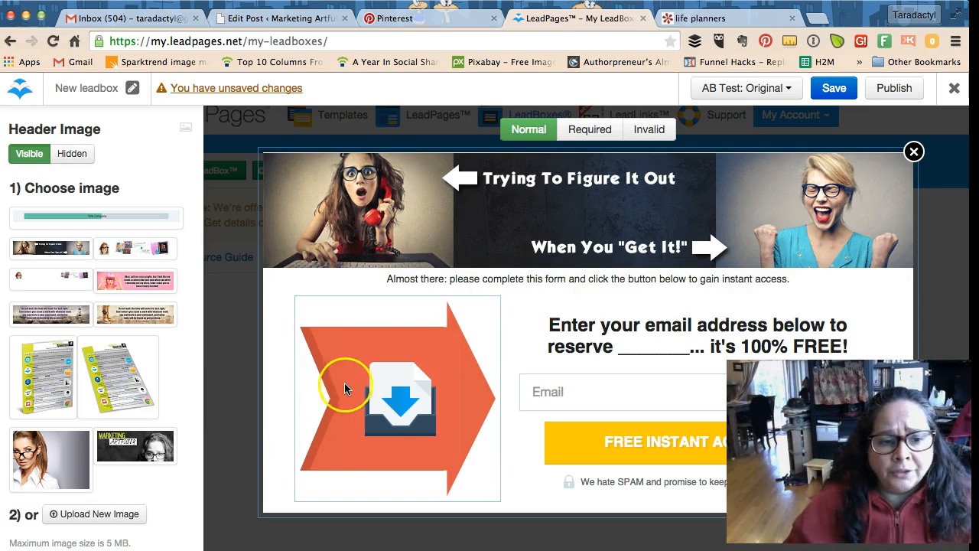
# Step: Check the recommended maximum dimensions for the form image and close its settings
pyautogui.click(405, 382)
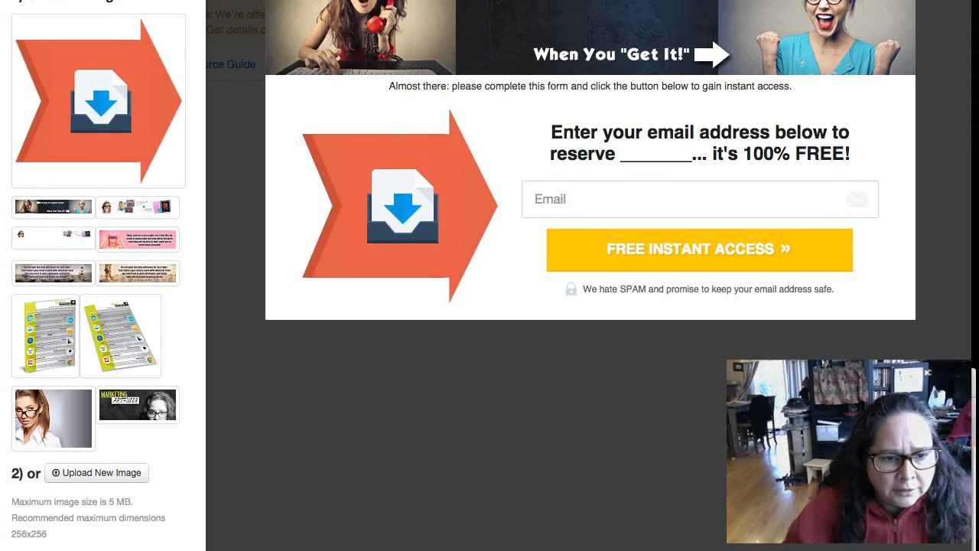
pyautogui.moveTo(52, 533); pyautogui.dragTo(6, 533)
pyautogui.click(29, 533)
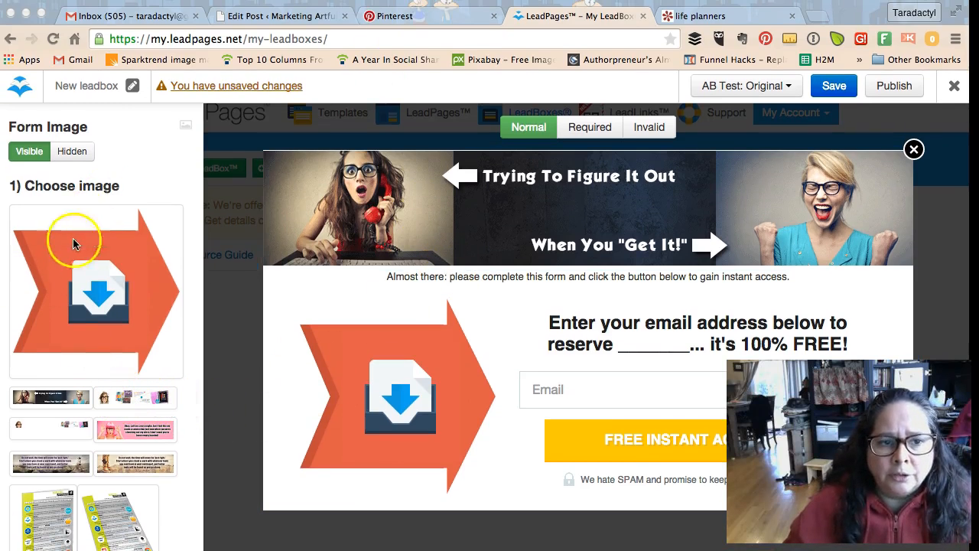
pyautogui.click(665, 439)
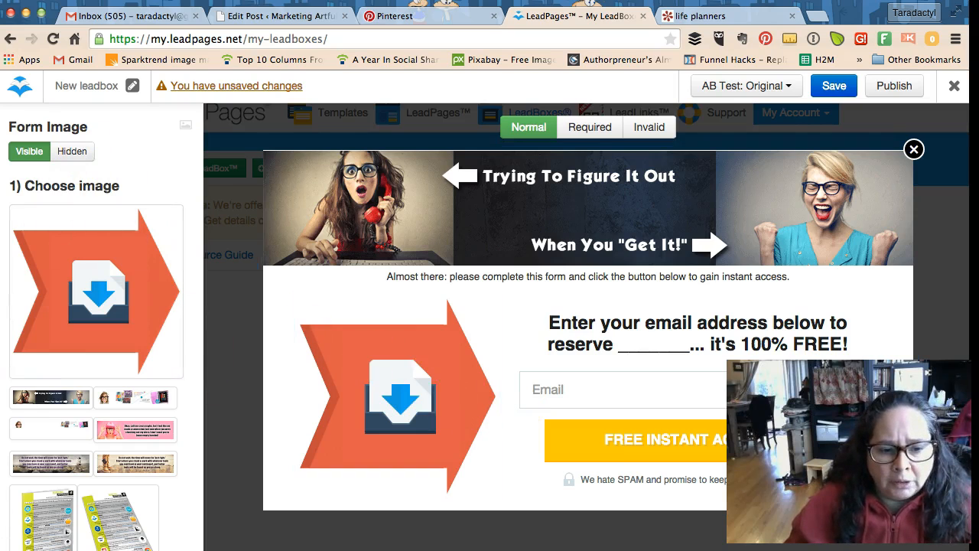
pyautogui.click(38, 547)
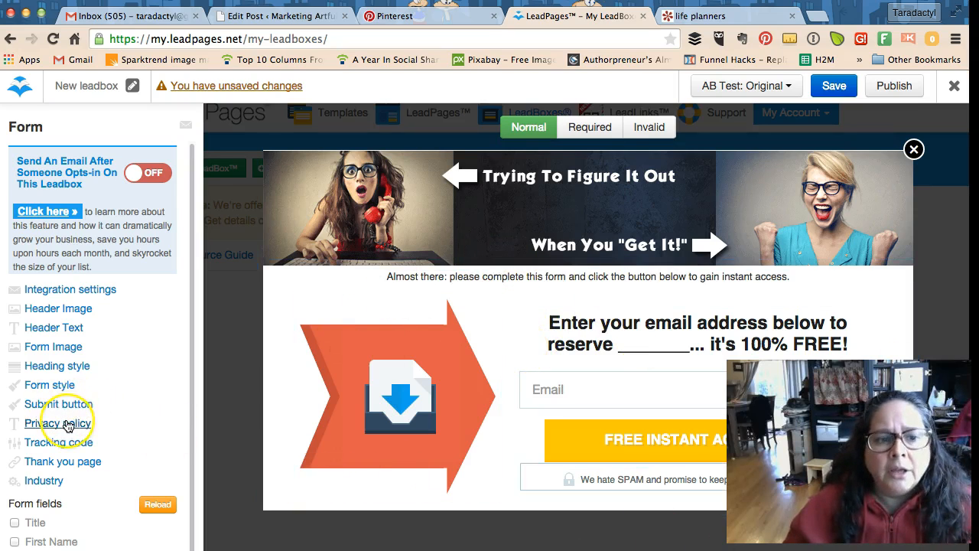
# Step: Set the header text's font to Impact and apply the change
pyautogui.scroll(-1, 67, 425)
pyautogui.scroll(-7, 67, 424)
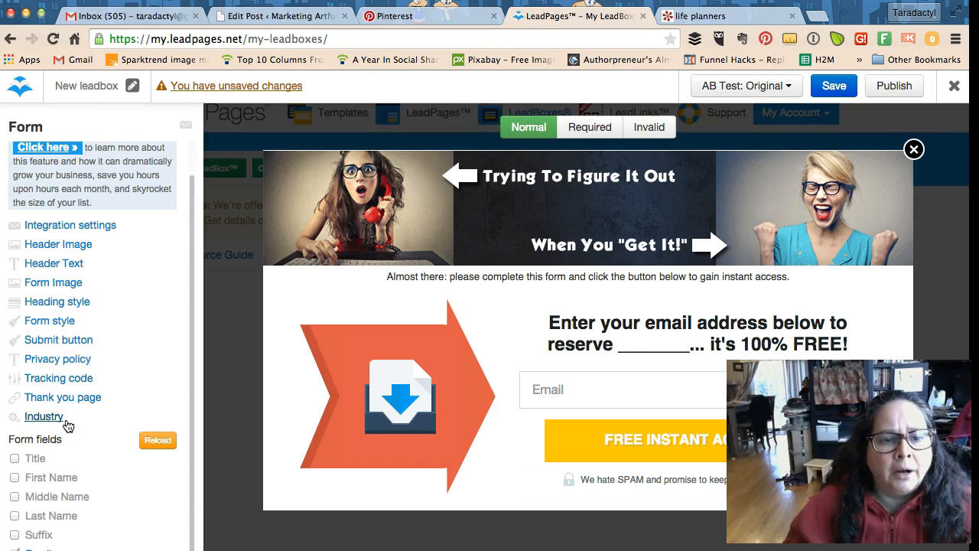
pyautogui.scroll(8, 67, 426)
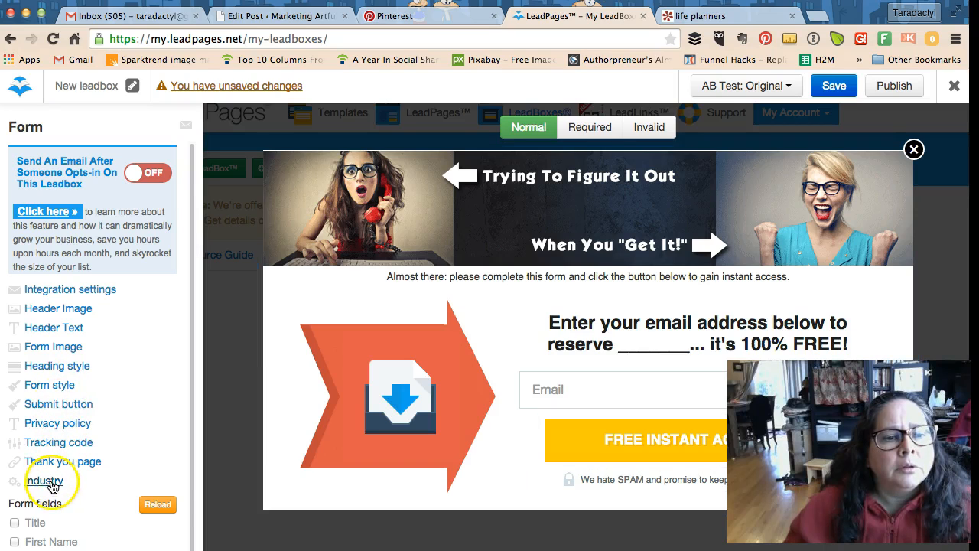
pyautogui.click(44, 349)
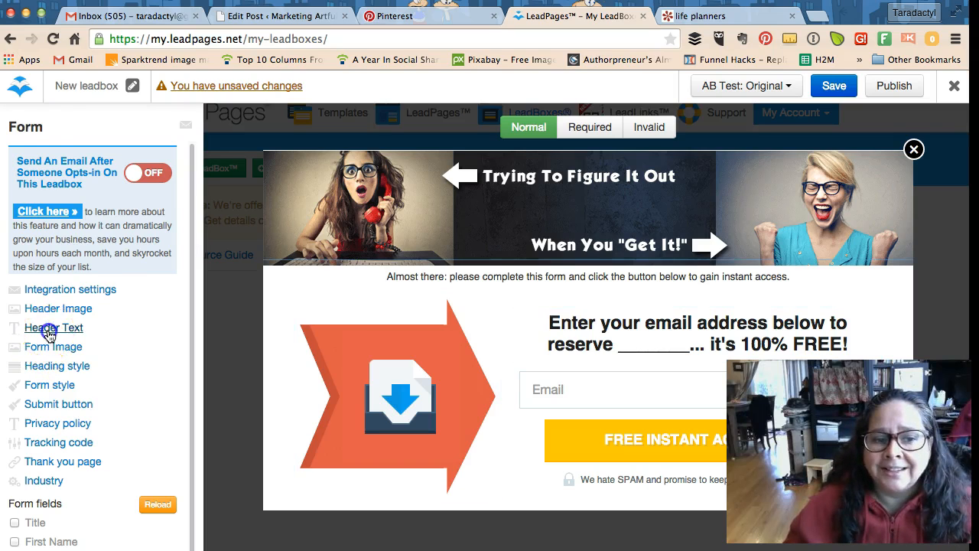
pyautogui.click(49, 332)
pyautogui.click(53, 314)
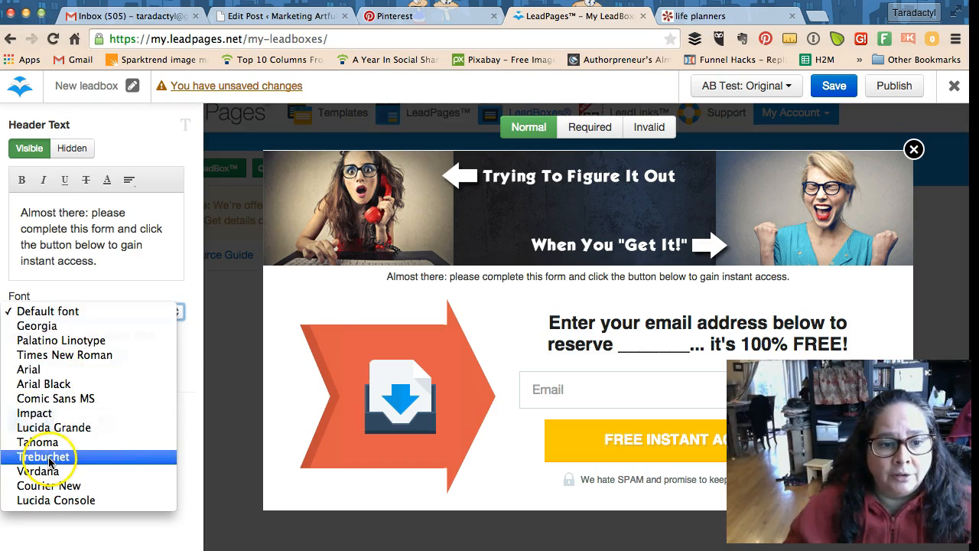
pyautogui.click(53, 413)
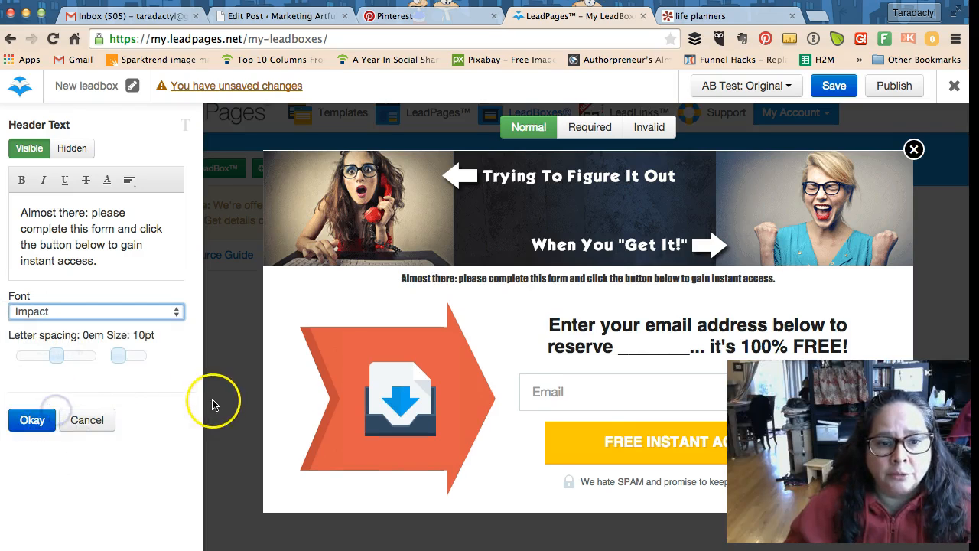
pyautogui.click(21, 420)
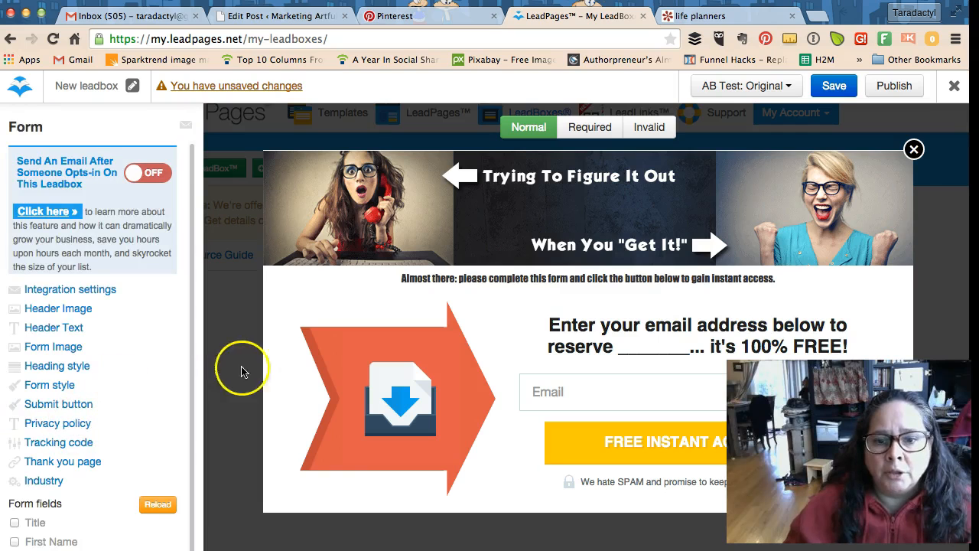
# Step: Increase the header text size to 21 pt
pyautogui.click(532, 279)
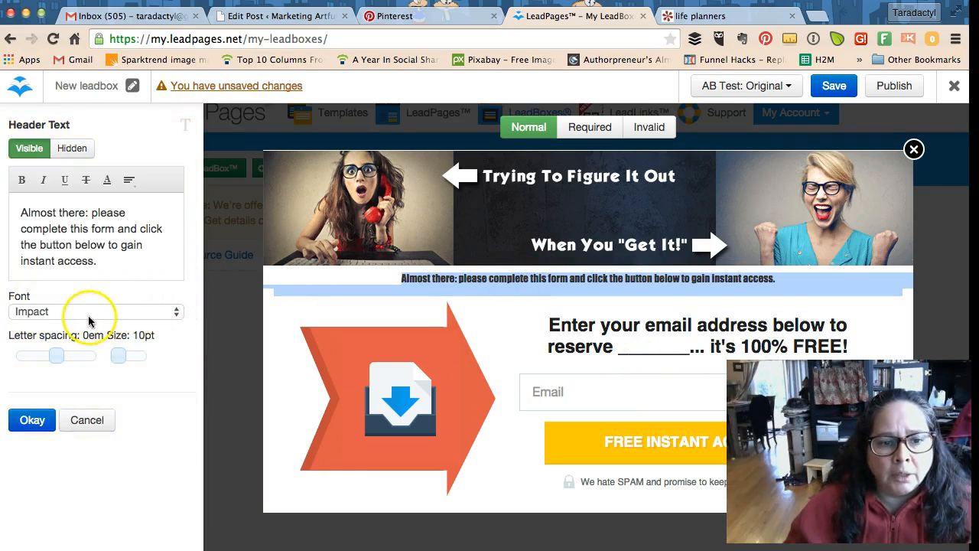
pyautogui.moveTo(118, 356); pyautogui.dragTo(126, 356)
pyautogui.click(411, 292)
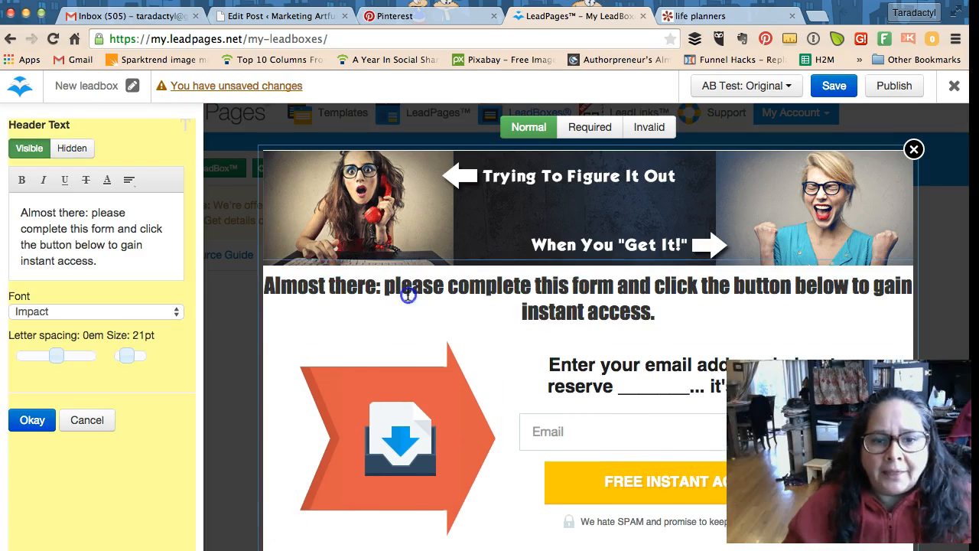
# Step: Replace the header text with "Do you want to learn the EASY way to do your email newsletters?!?!"
pyautogui.moveTo(114, 262); pyautogui.dragTo(6, 208)
pyautogui.write('Do ')
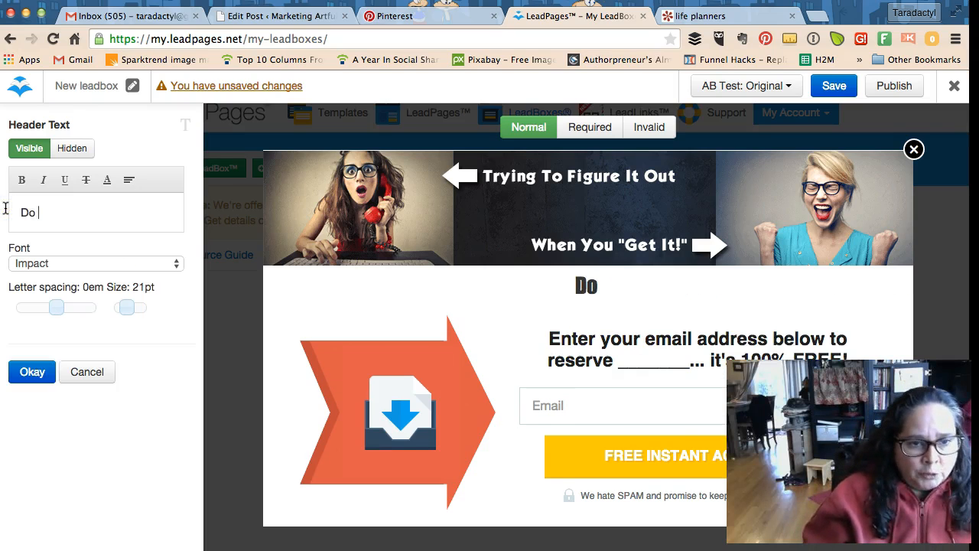
pyautogui.write('you want to ')
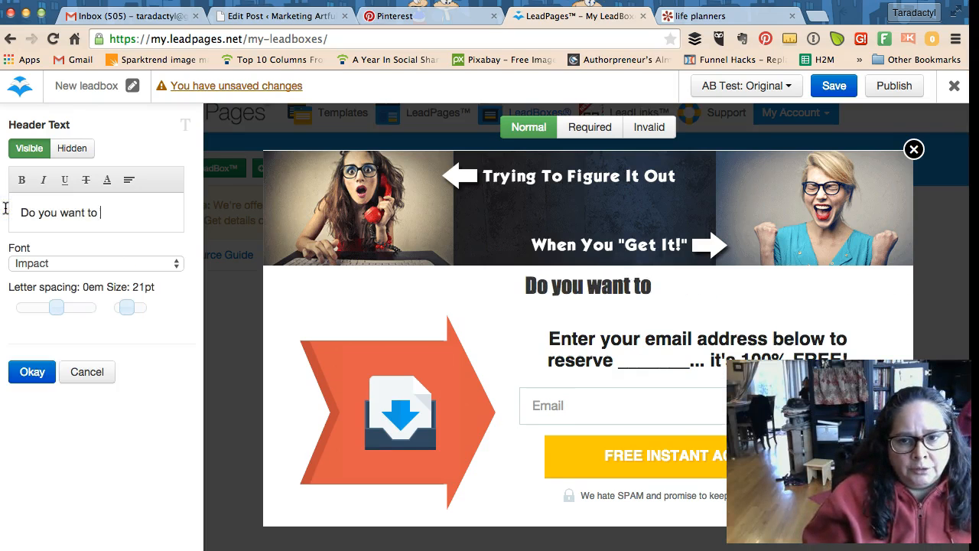
pyautogui.write('learn the E')
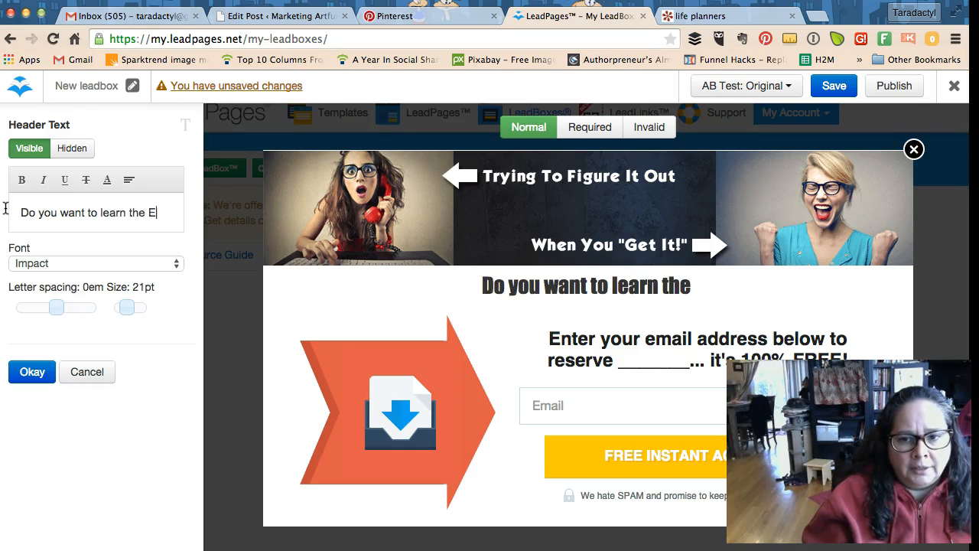
pyautogui.write('ASY way ')
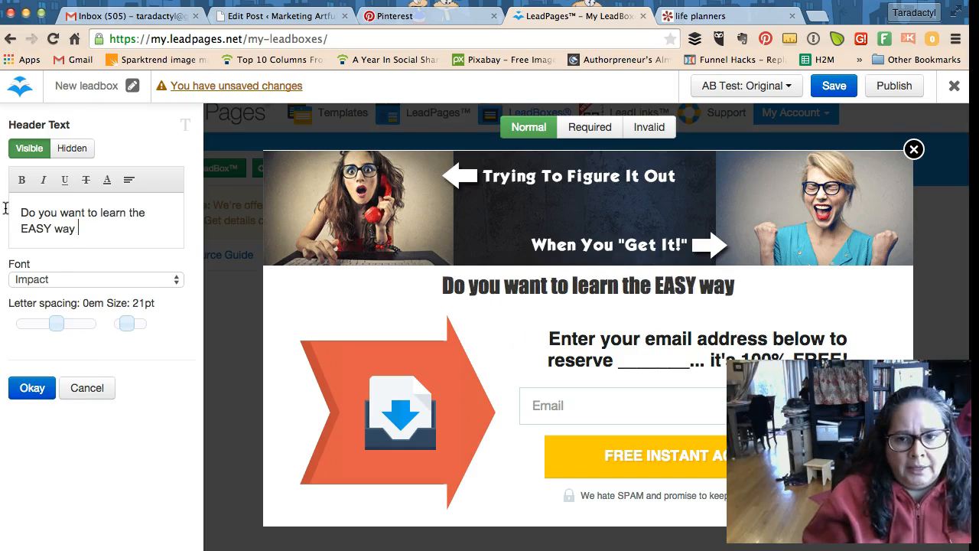
pyautogui.write('to do your ')
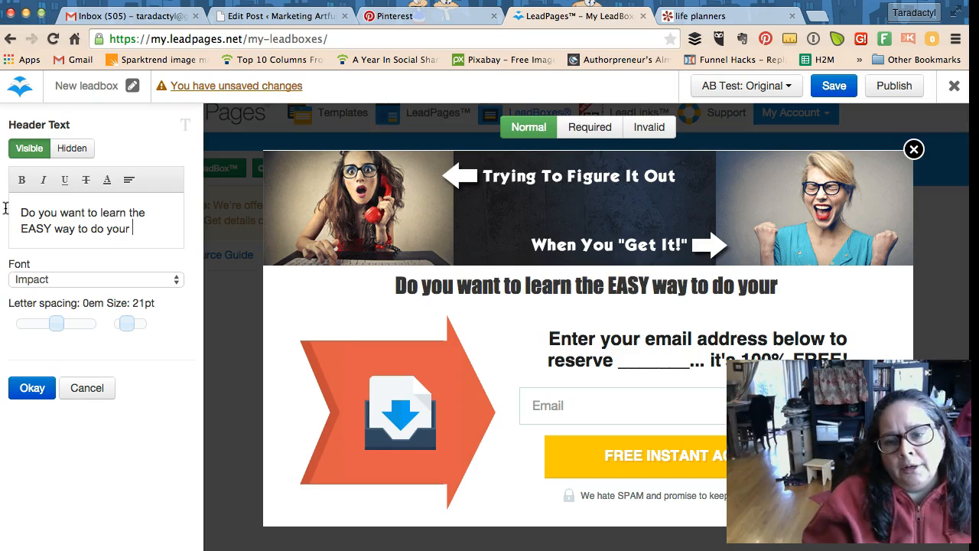
pyautogui.write('email ne')
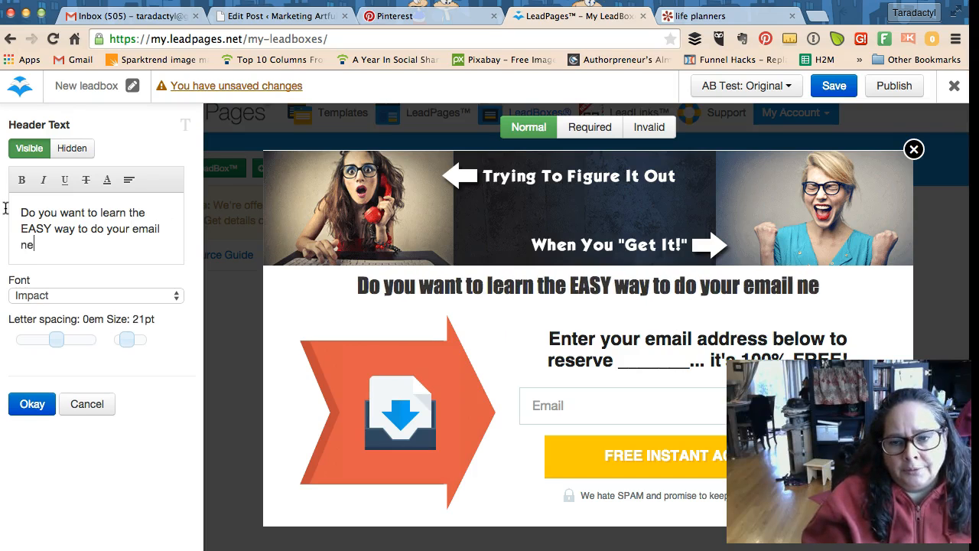
pyautogui.write('wsletters')
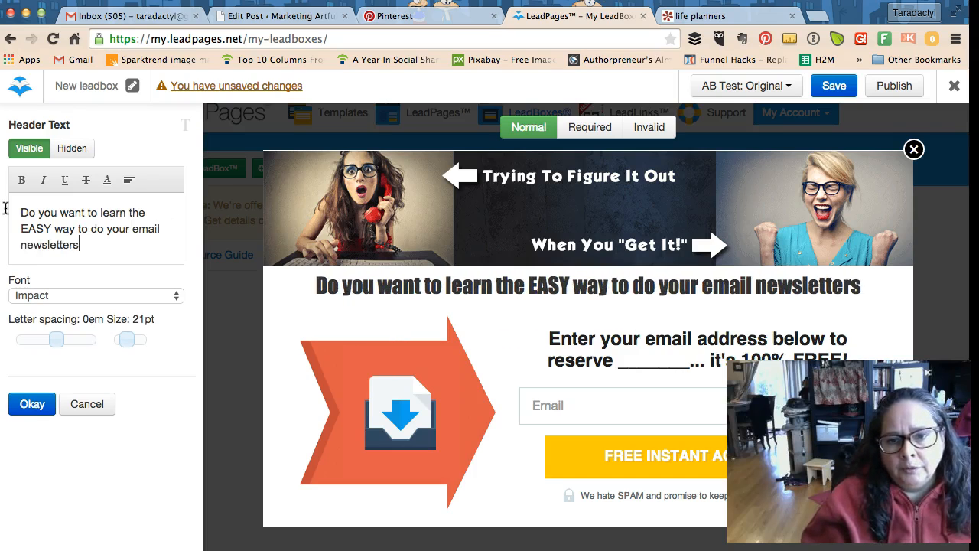
pyautogui.write('?!?!')
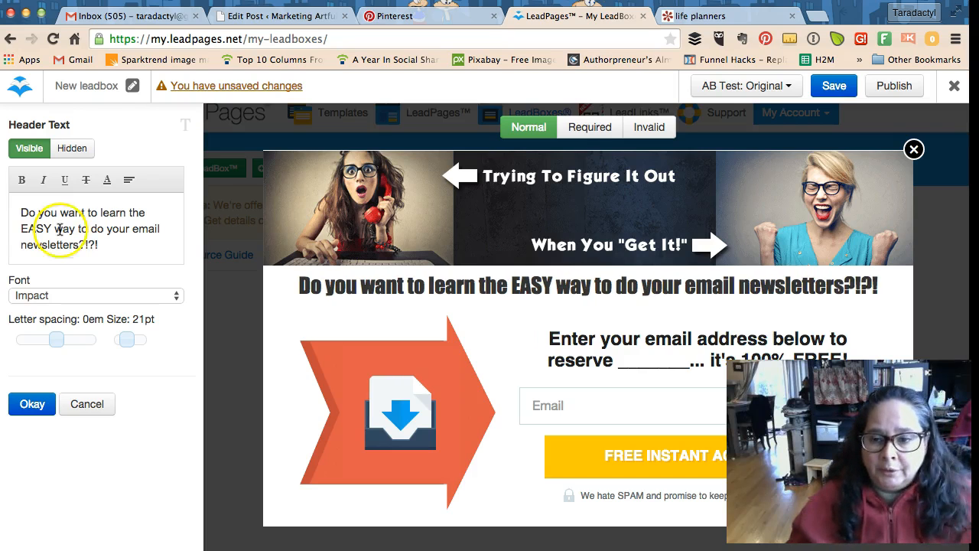
# Step: Review the form title's text and font settings and close the LeadBox editor
pyautogui.click(580, 352)
pyautogui.click(520, 406)
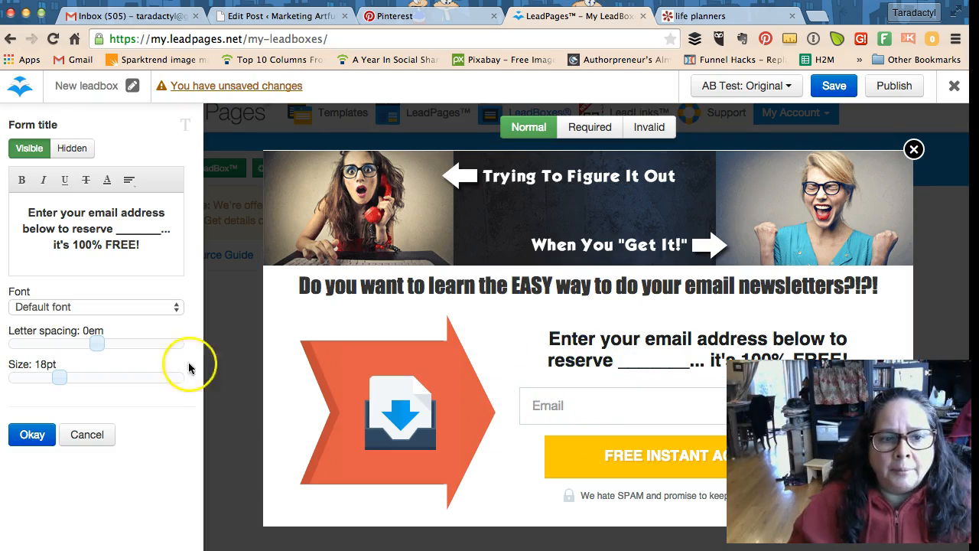
pyautogui.click(28, 434)
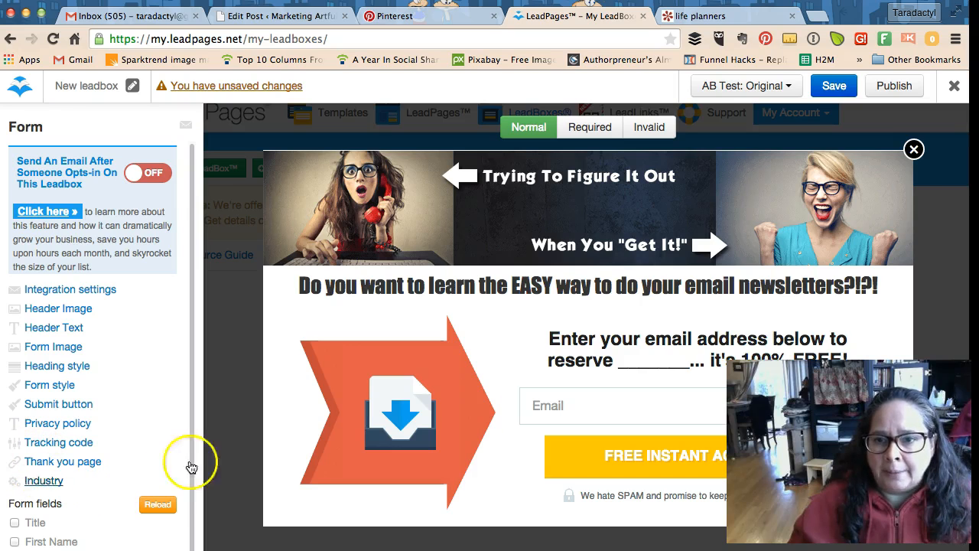
pyautogui.click(914, 149)
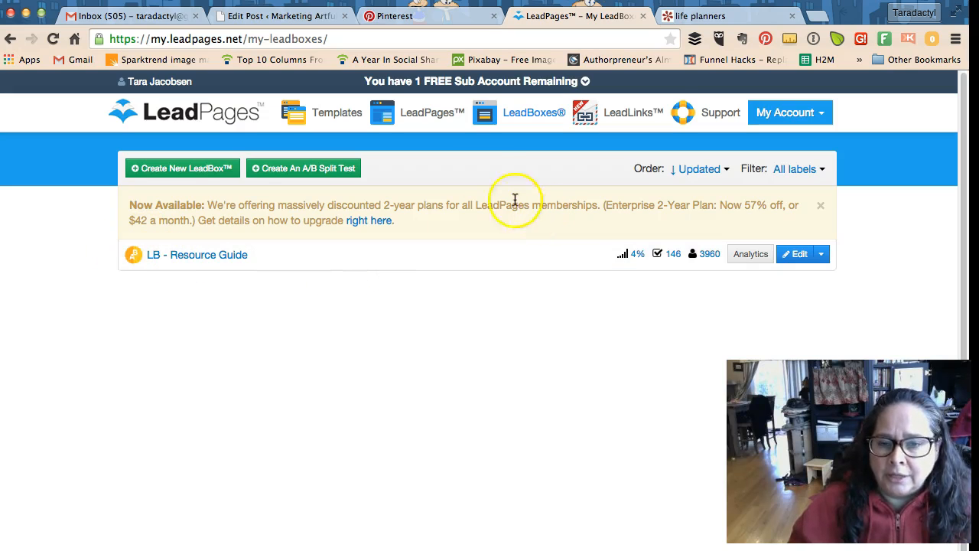
# Step: Browse the page templates and start a new page from the free "(New) Basic Squeeze Page" template
pyautogui.click(329, 113)
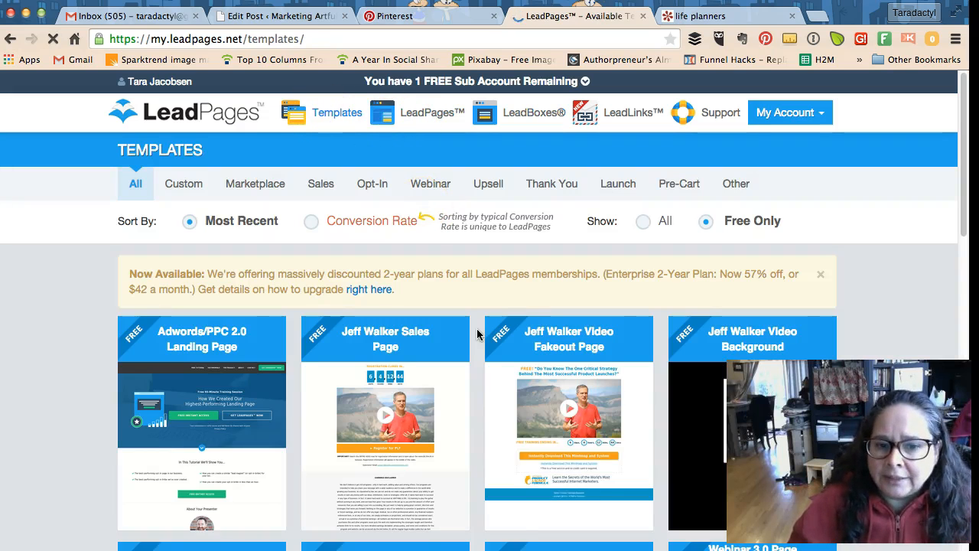
pyautogui.scroll(-5, 477, 335)
pyautogui.scroll(-8, 477, 334)
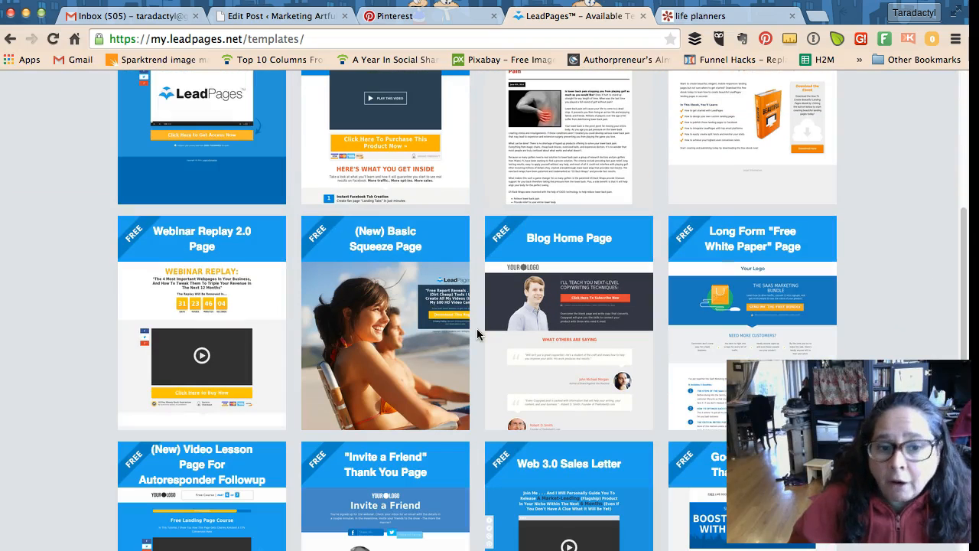
pyautogui.scroll(-3, 476, 334)
pyautogui.moveTo(349, 247)
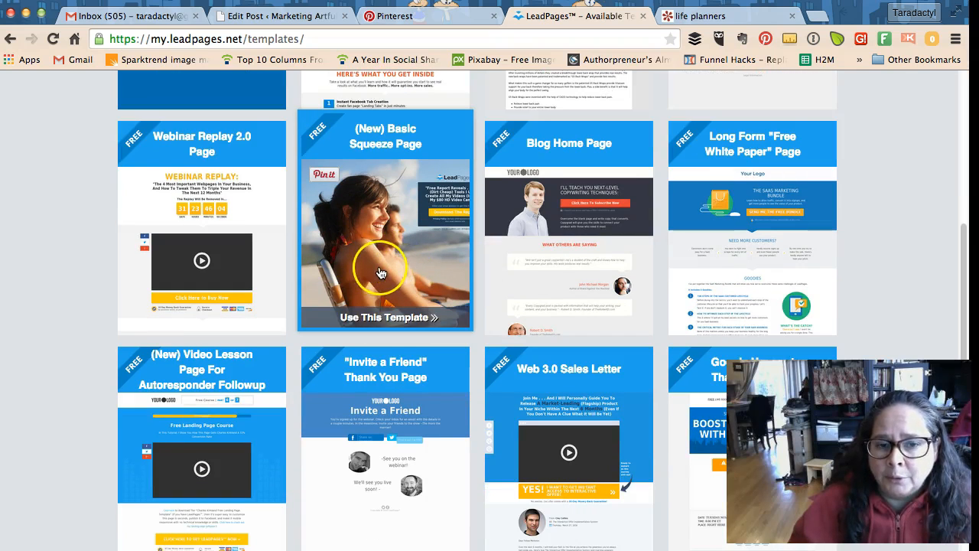
pyautogui.click(380, 272)
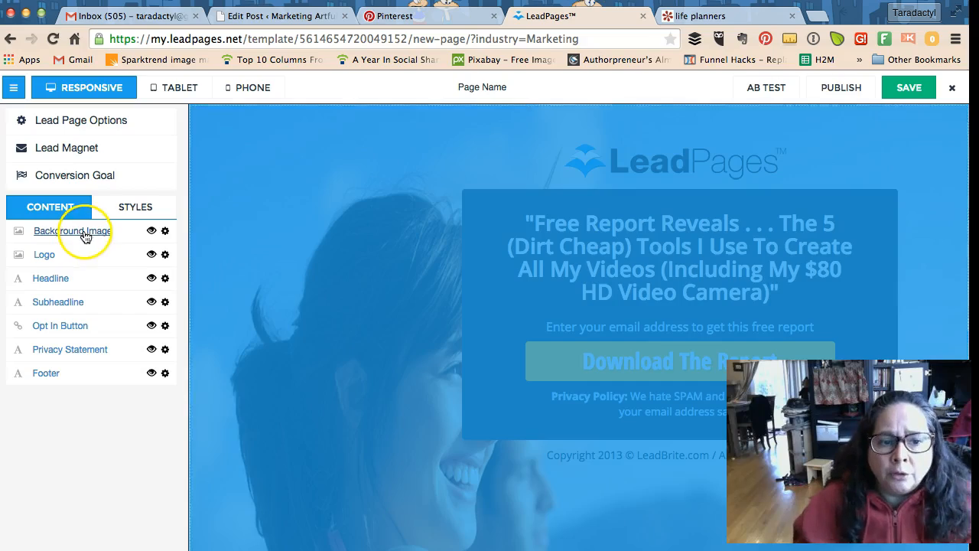
# Step: Review the background image's available pictures and try hiding and restoring the image without changing it
pyautogui.click(86, 237)
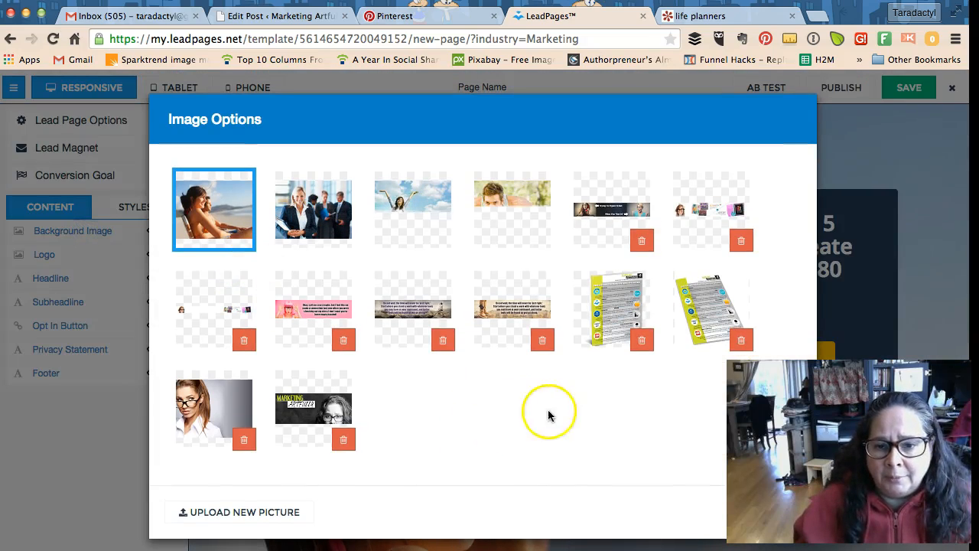
pyautogui.click(768, 512)
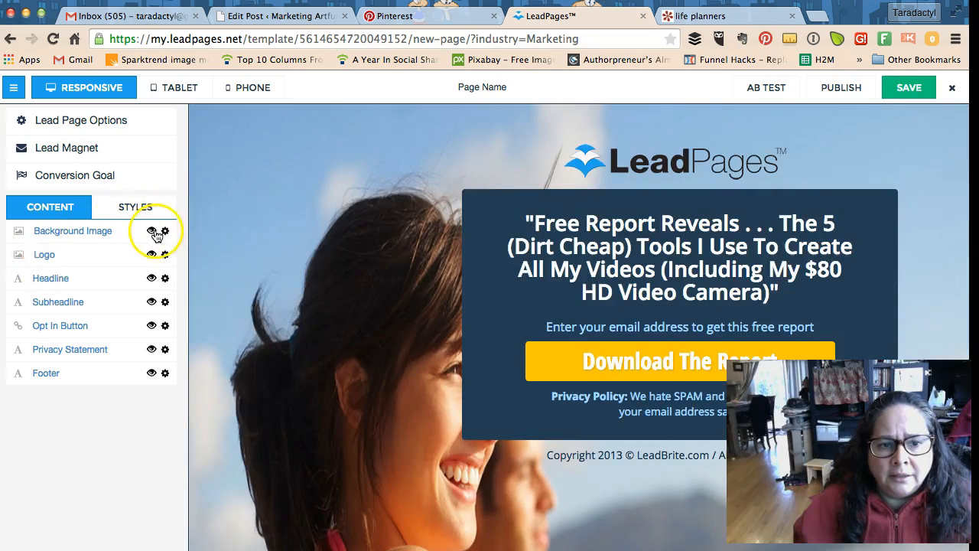
pyautogui.click(152, 231)
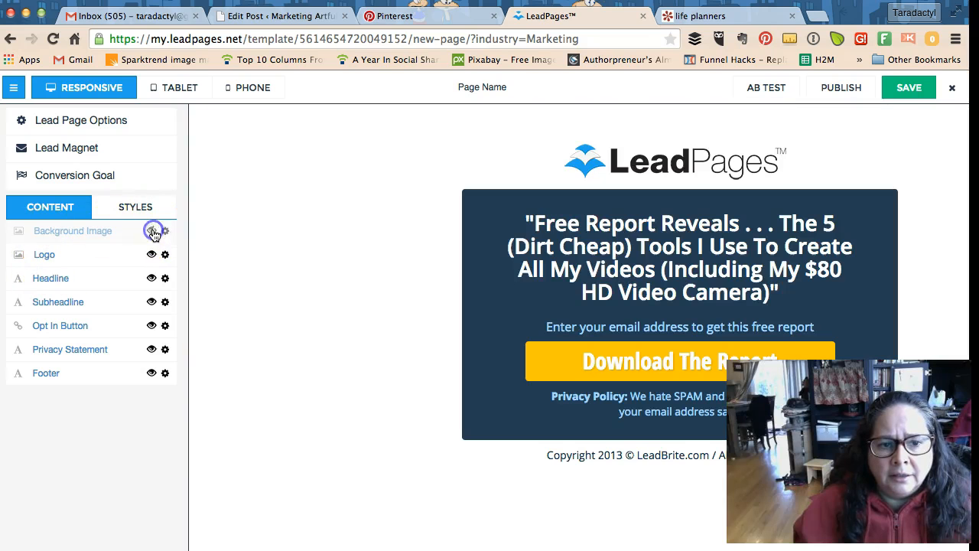
pyautogui.click(152, 232)
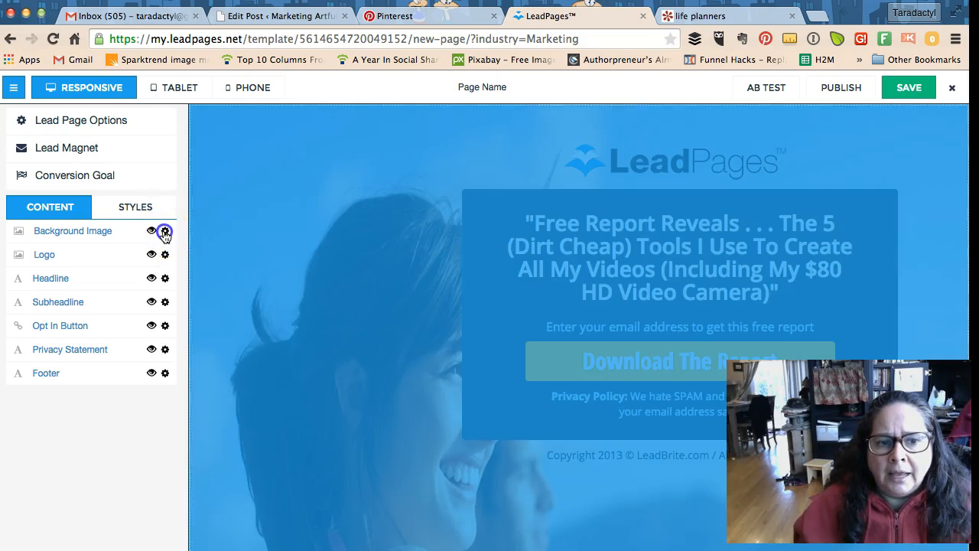
pyautogui.click(164, 232)
pyautogui.click(179, 266)
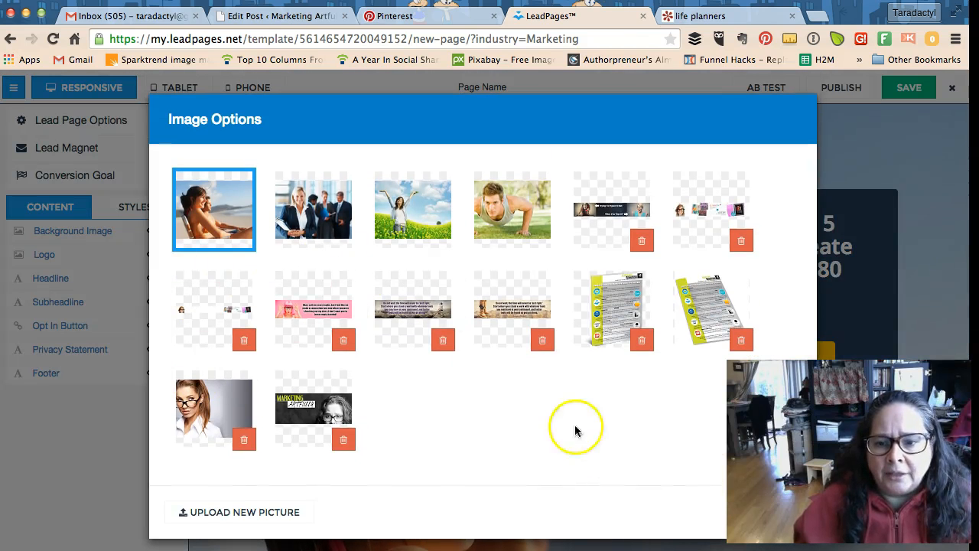
pyautogui.click(773, 517)
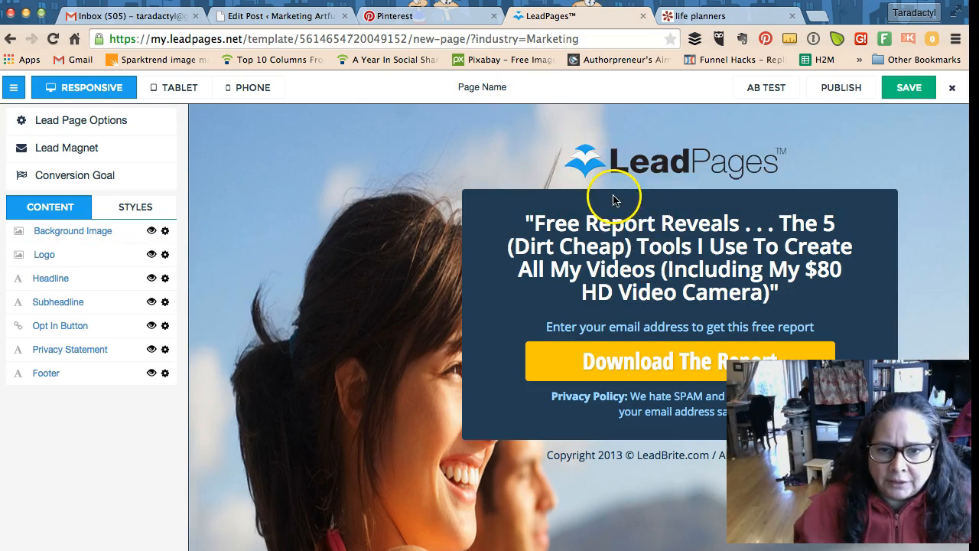
# Step: Replace the LeadPages logo with the Marketing Artfully image from the existing pictures
pyautogui.click(600, 169)
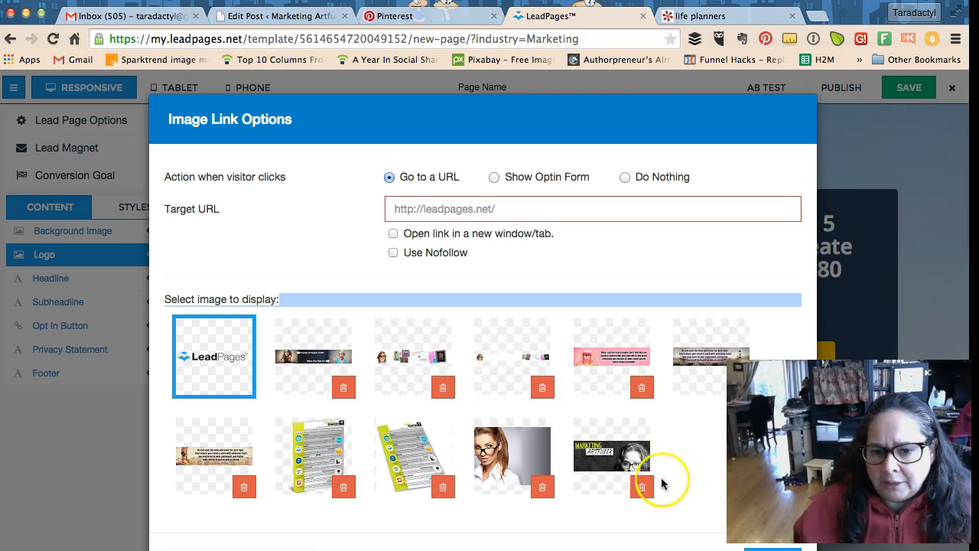
pyautogui.click(618, 454)
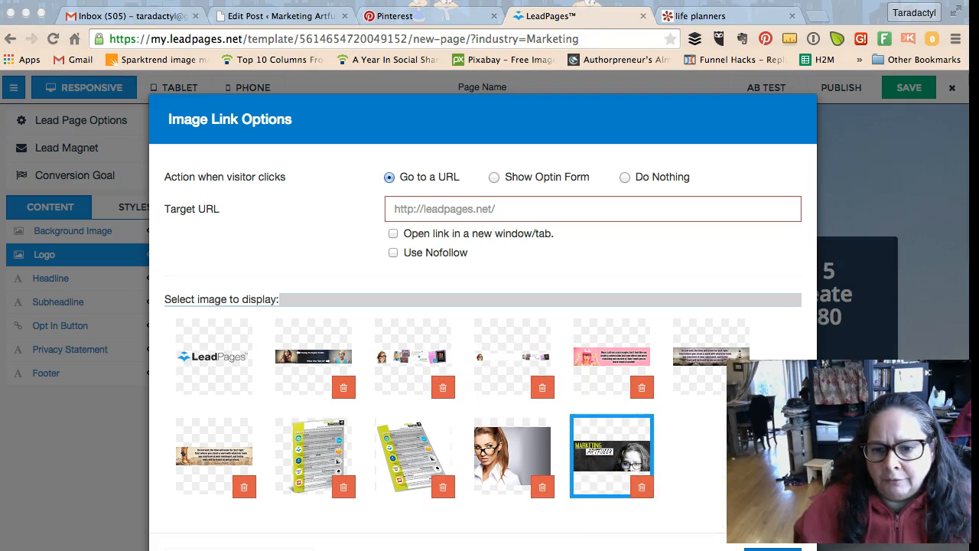
pyautogui.click(772, 549)
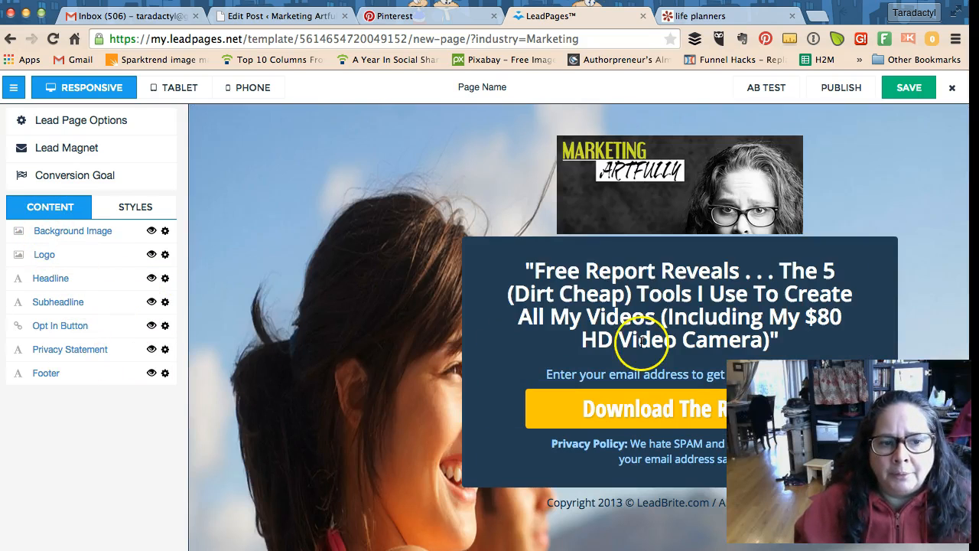
# Step: Try dark gray #262323 as the box background color and settle on magenta #c737bb
pyautogui.click(131, 207)
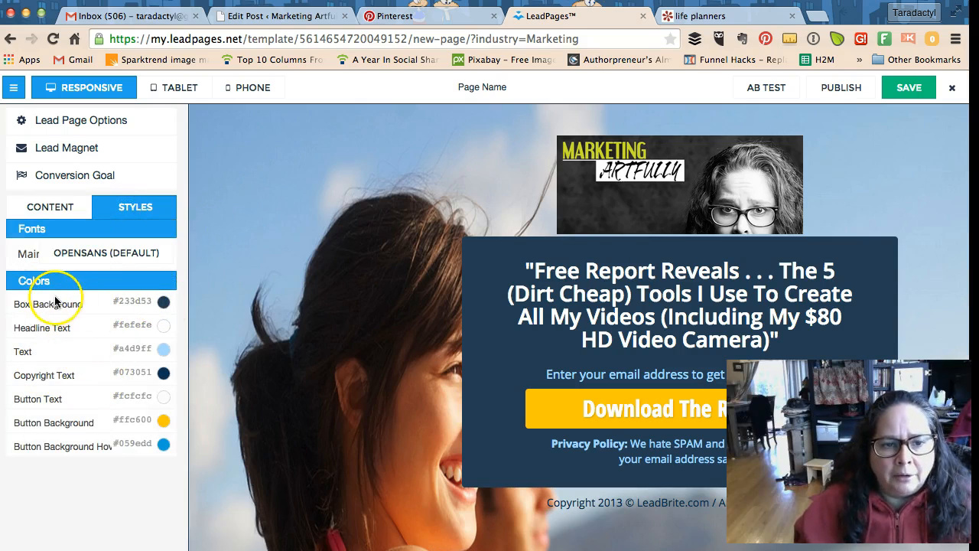
pyautogui.click(128, 301)
pyautogui.moveTo(130, 277)
pyautogui.mouseDown()
pyautogui.moveTo(44, 265)
pyautogui.moveTo(56, 270)
pyautogui.mouseUp()
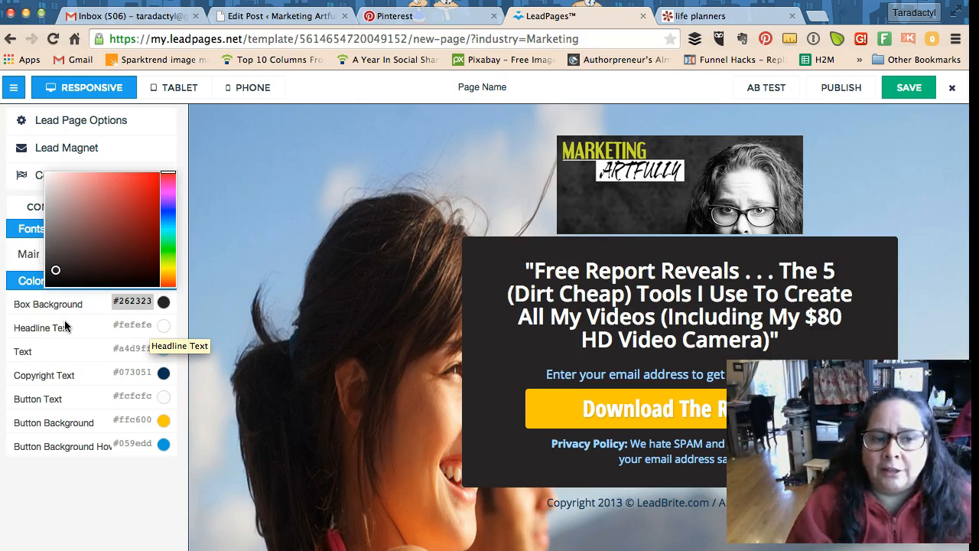
pyautogui.click(165, 190)
pyautogui.click(127, 198)
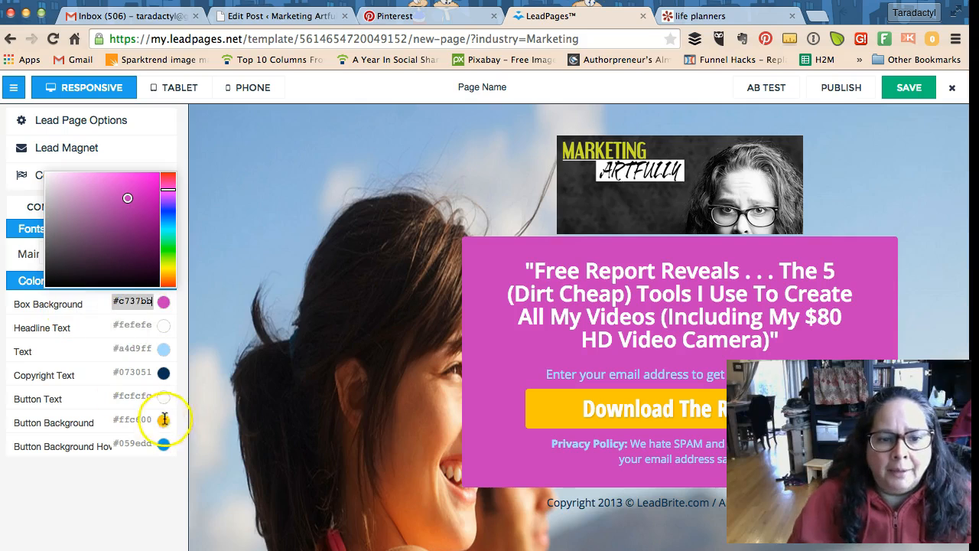
# Step: Set the button background color to dark gray #383940
pyautogui.click(130, 419)
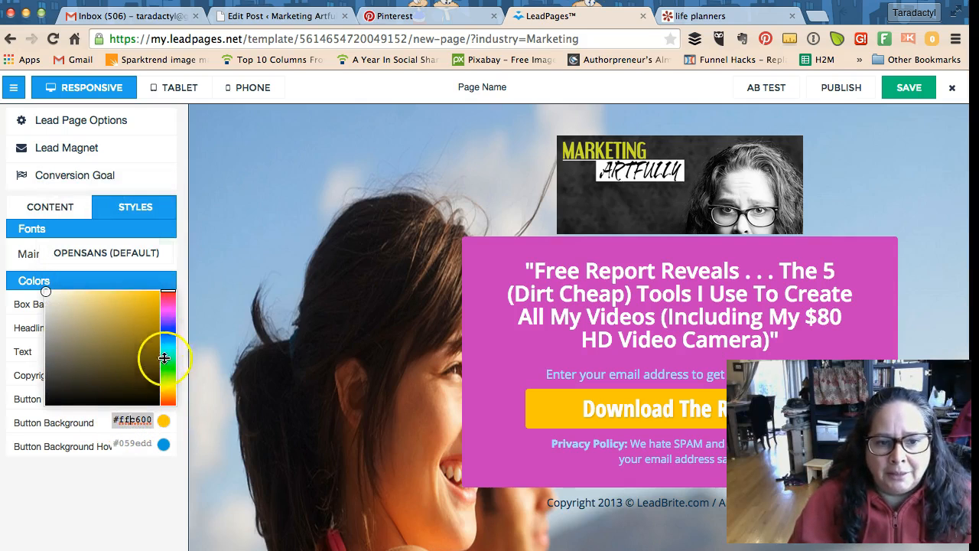
pyautogui.moveTo(162, 323); pyautogui.dragTo(169, 331)
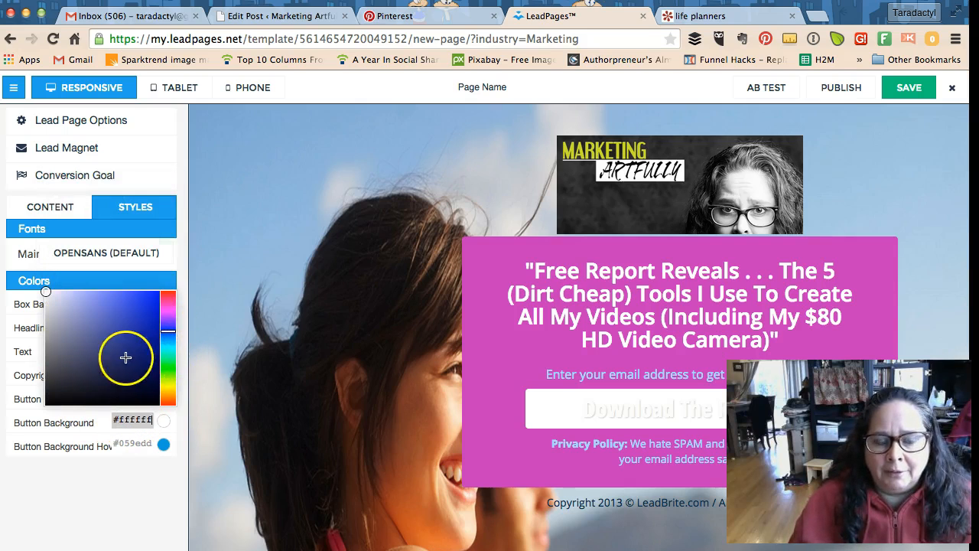
pyautogui.click(61, 377)
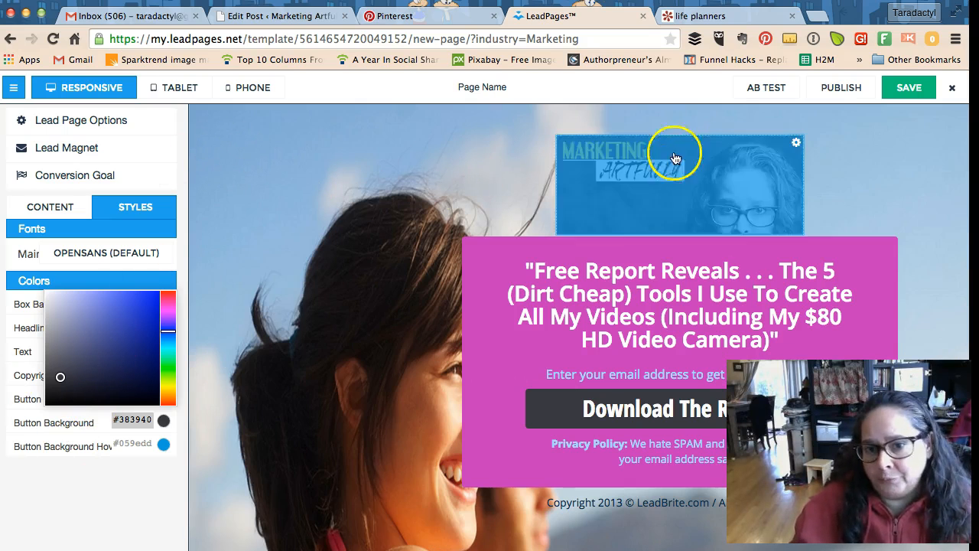
# Step: Hide the Marketing Artfully logo image above the headline box
pyautogui.click(796, 143)
pyautogui.click(810, 194)
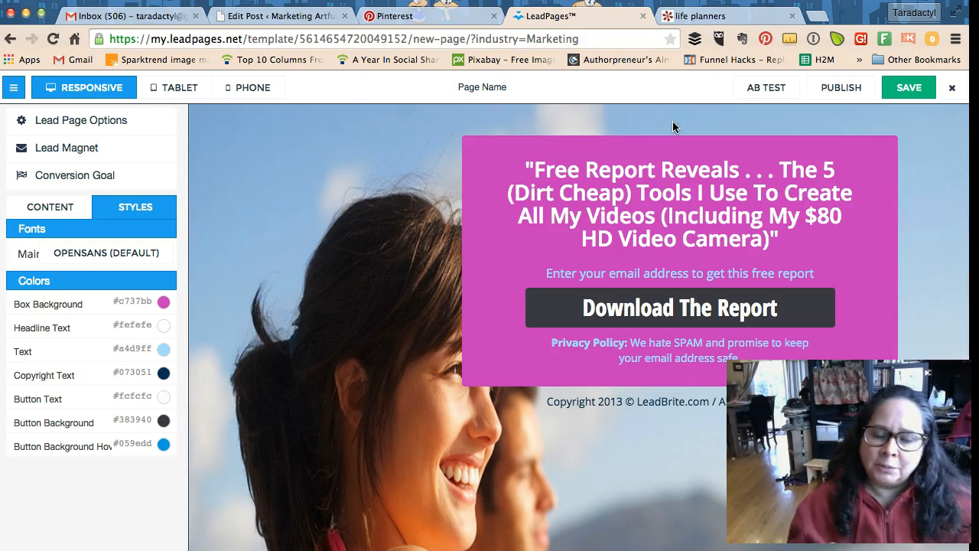
# Step: Close the squeeze page editor and start creating another new page from the My Pages list
pyautogui.click(952, 88)
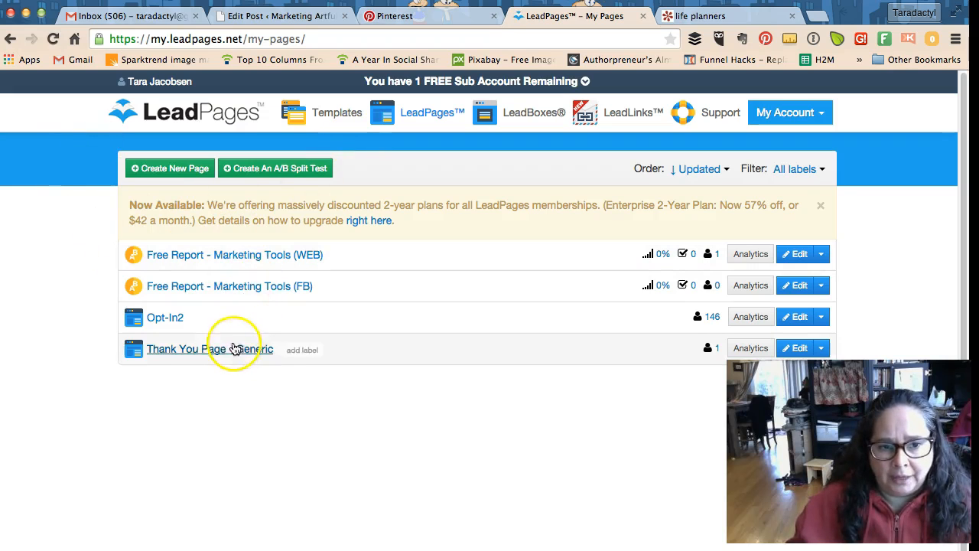
pyautogui.click(170, 172)
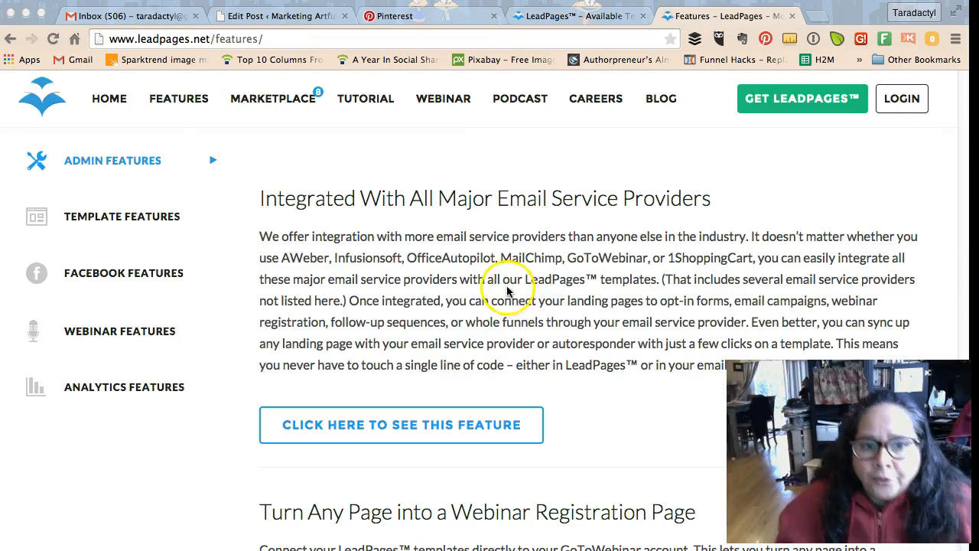
# Step: Highlight the supported email service providers, starting from AWeber, in the LeadPages features description
pyautogui.click(281, 259)
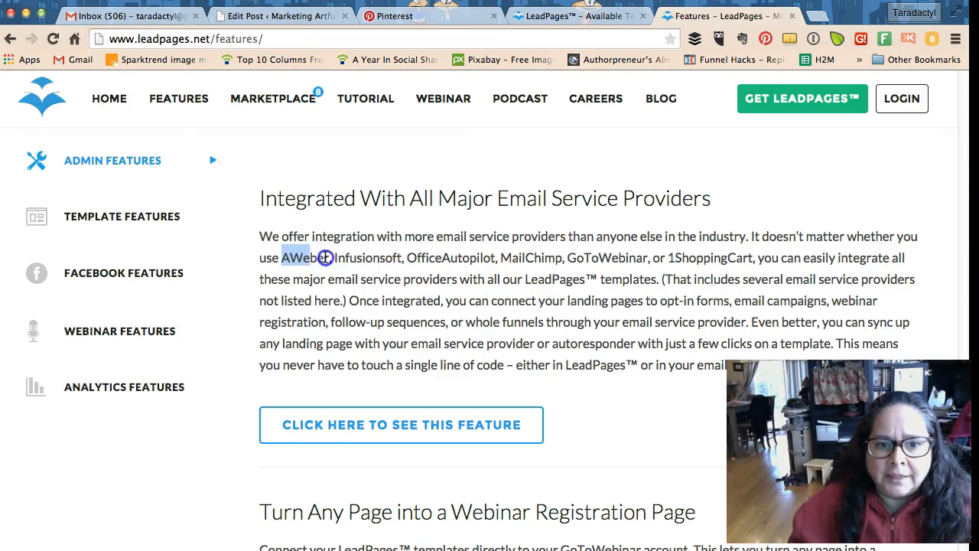
pyautogui.moveTo(409, 256); pyautogui.dragTo(501, 260)
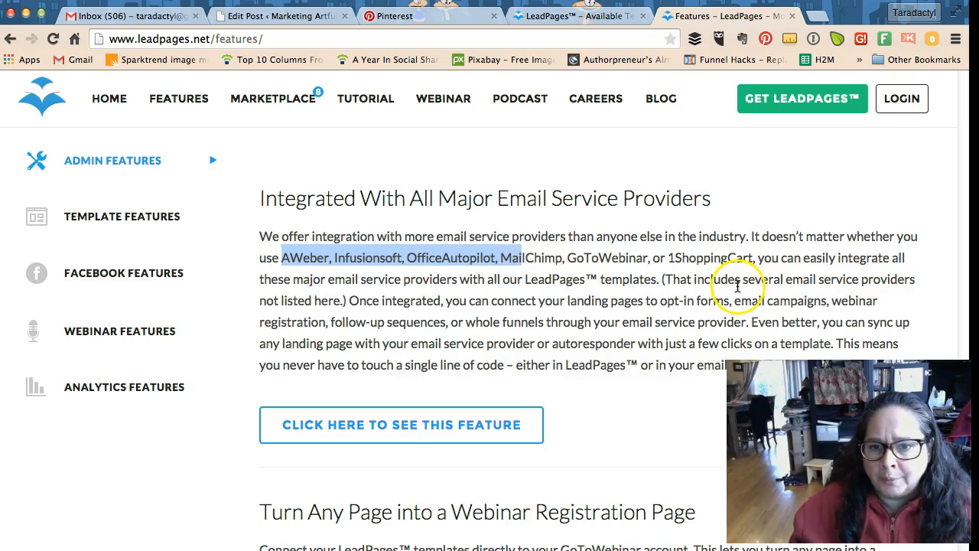
# Step: Highlight Infusionsoft and MailChimp in turn within the paragraph on email service provider integrations
pyautogui.click(669, 268)
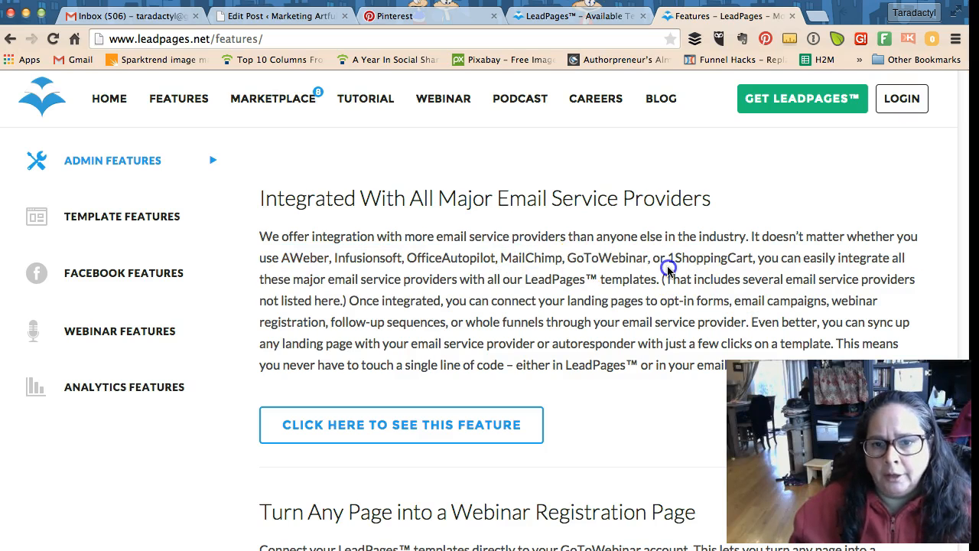
pyautogui.doubleClick(520, 256)
pyautogui.tripleClick(362, 257)
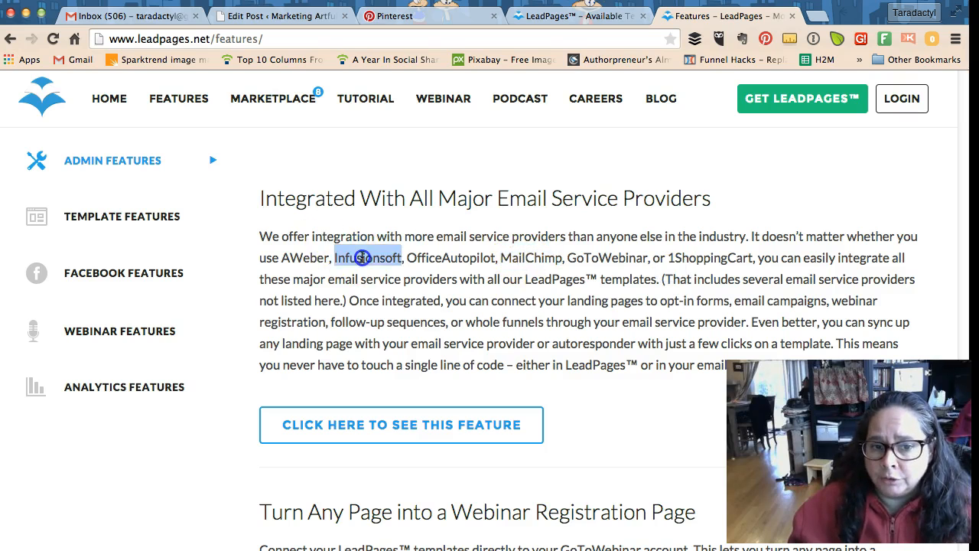
pyautogui.doubleClick(362, 257)
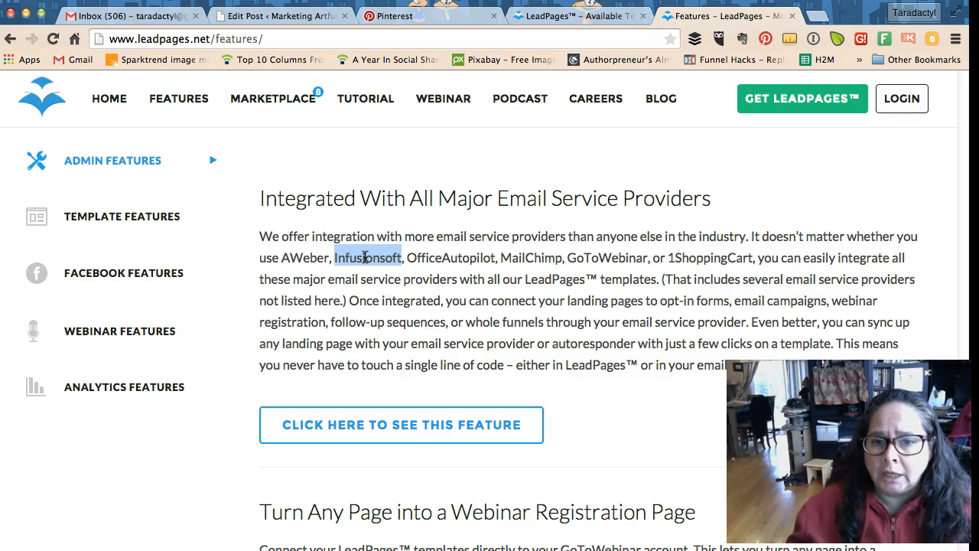
pyautogui.tripleClick(527, 259)
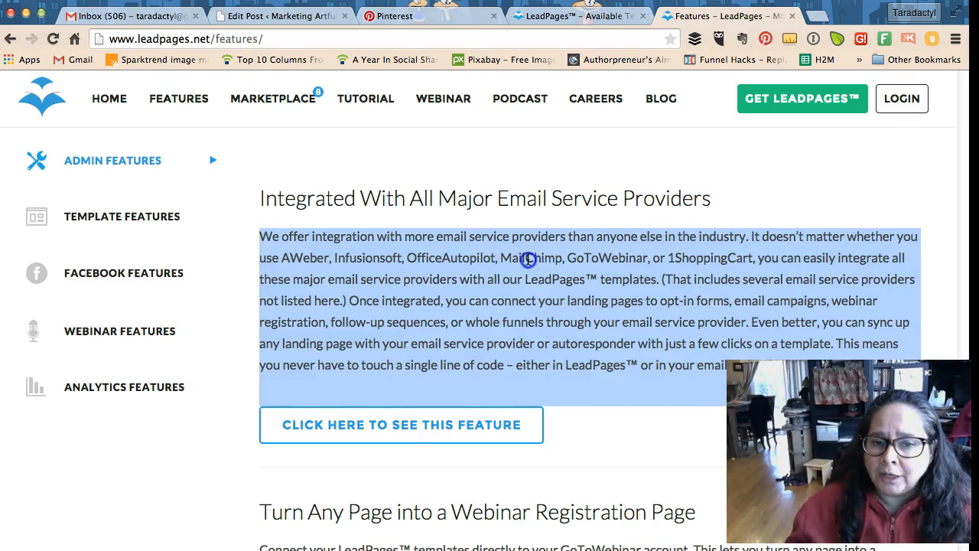
pyautogui.doubleClick(528, 259)
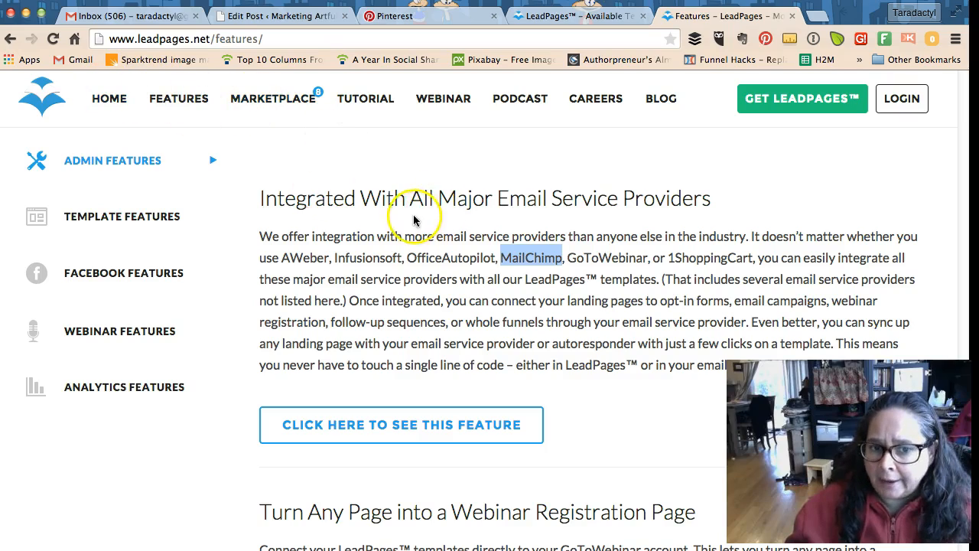
# Step: Leave the features list and open the LeadPages website's home page
pyautogui.scroll(-10, 331, 286)
pyautogui.scroll(15, 330, 285)
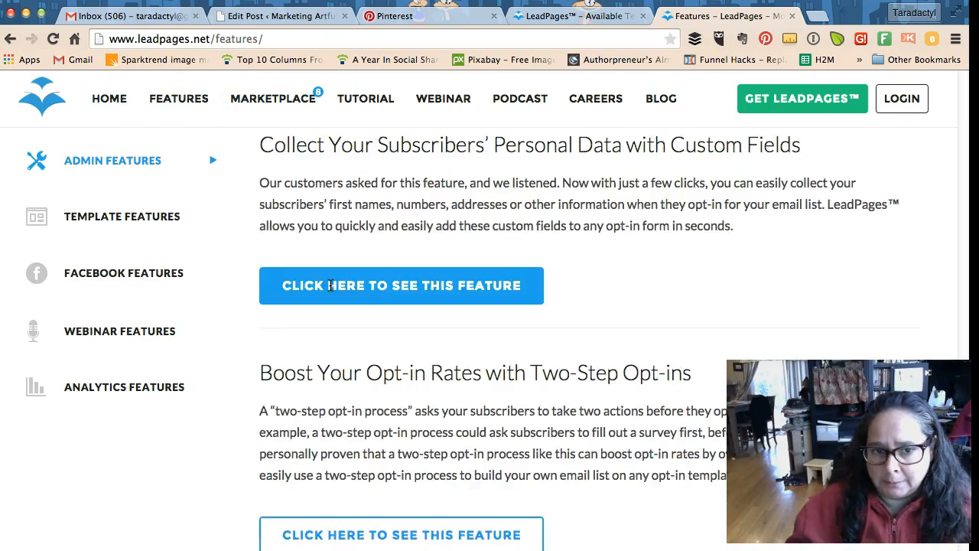
pyautogui.scroll(15, 330, 285)
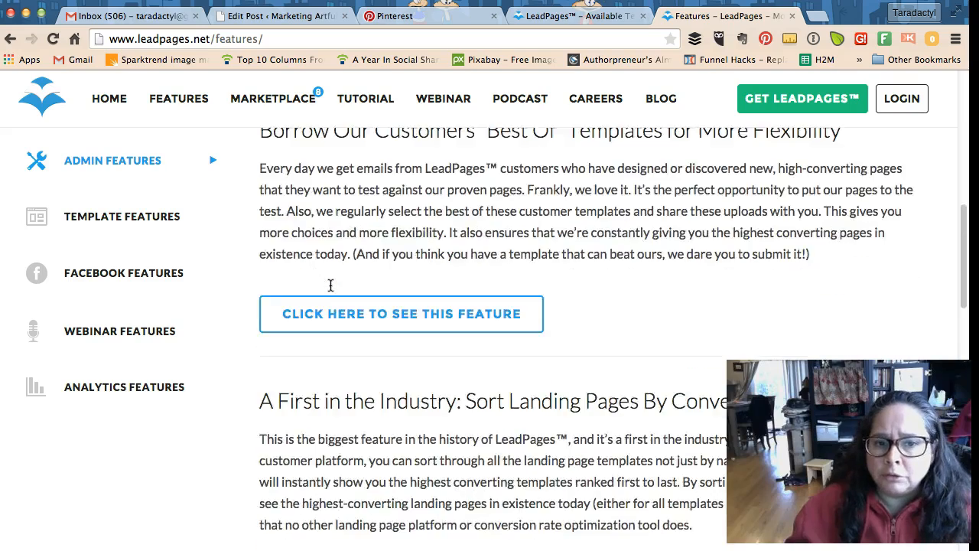
pyautogui.click(274, 211)
pyautogui.click(43, 97)
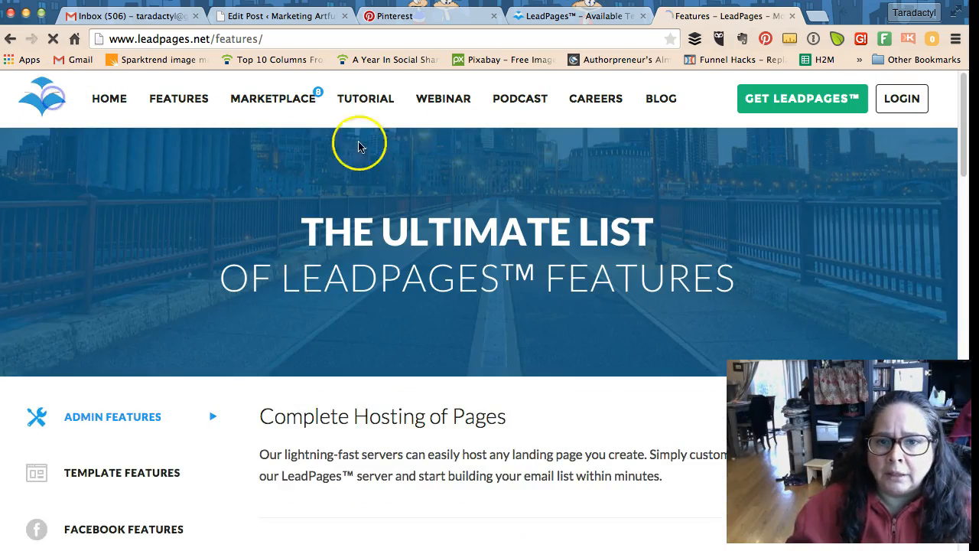